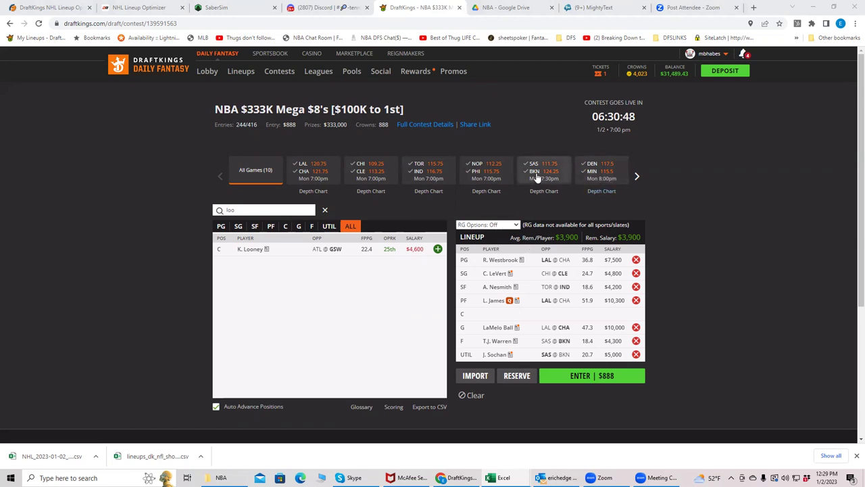
Step: Add K. Looney as the lineup's center and replace J. Sochan in the UTIL spot with Saddiq Bey
{"action": "left_click", "coordinate": [438, 248]}
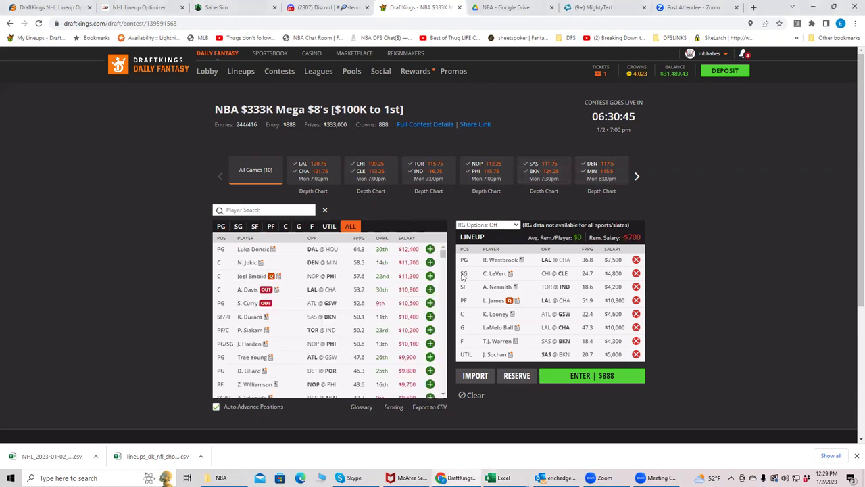
{"action": "left_click", "coordinate": [636, 354]}
{"action": "left_click", "coordinate": [241, 211]}
{"action": "type", "text": "b"}
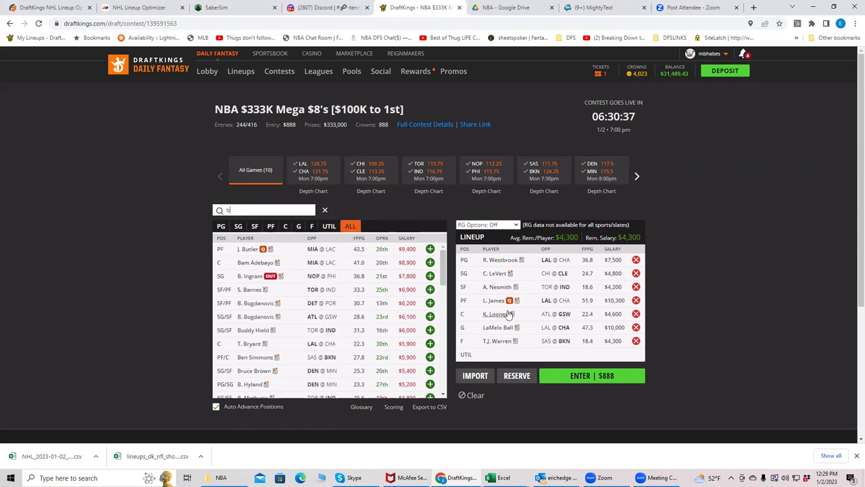
{"action": "type", "text": "ey"}
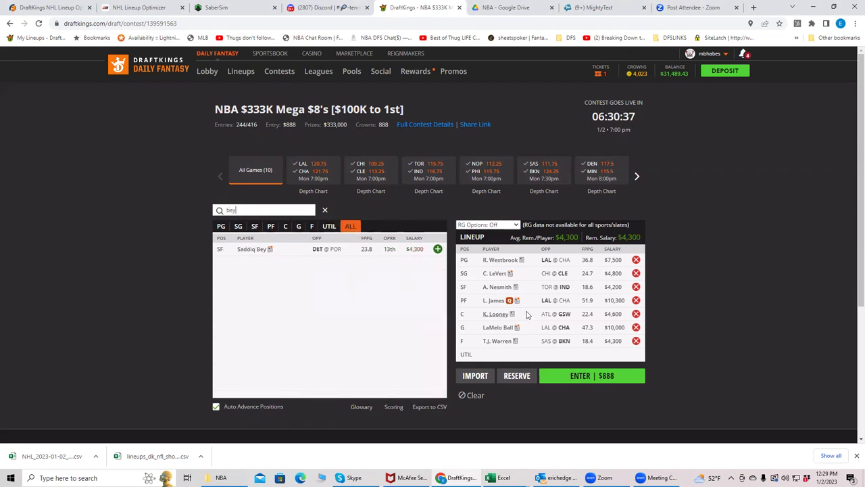
{"action": "left_click", "coordinate": [437, 250]}
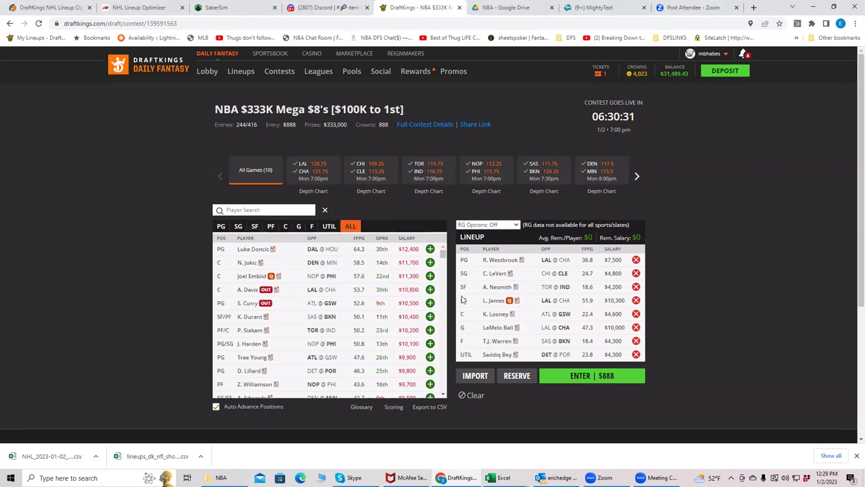
Step: Review N. Jokic's game log from the DEN–MIN game and restore the full list of games
{"action": "left_click", "coordinate": [587, 168]}
{"action": "left_click", "coordinate": [250, 249]}
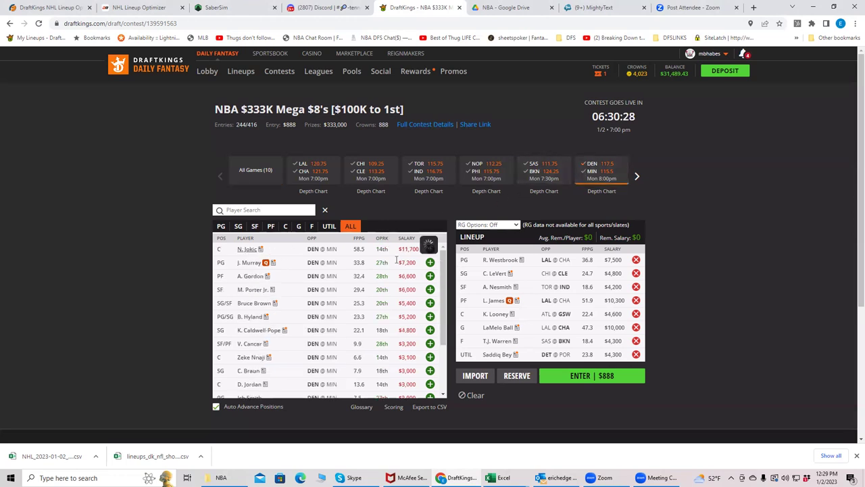
{"action": "left_click", "coordinate": [422, 195]}
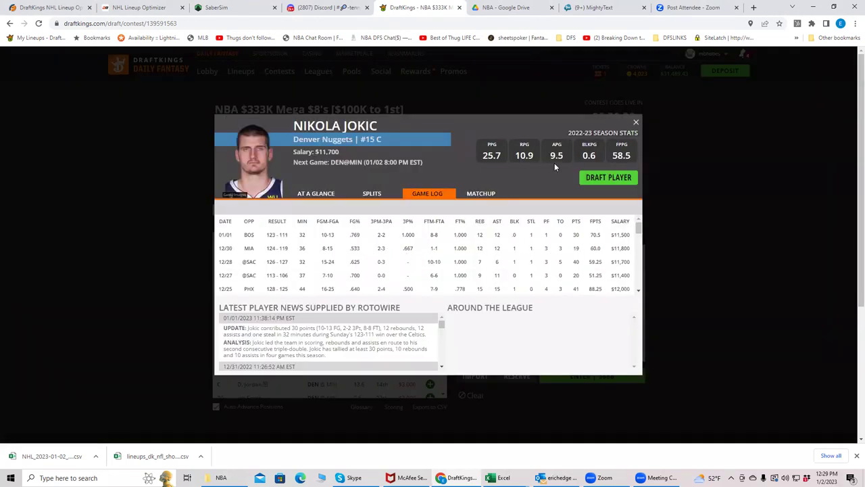
{"action": "left_click", "coordinate": [636, 123]}
{"action": "left_click", "coordinate": [585, 169]}
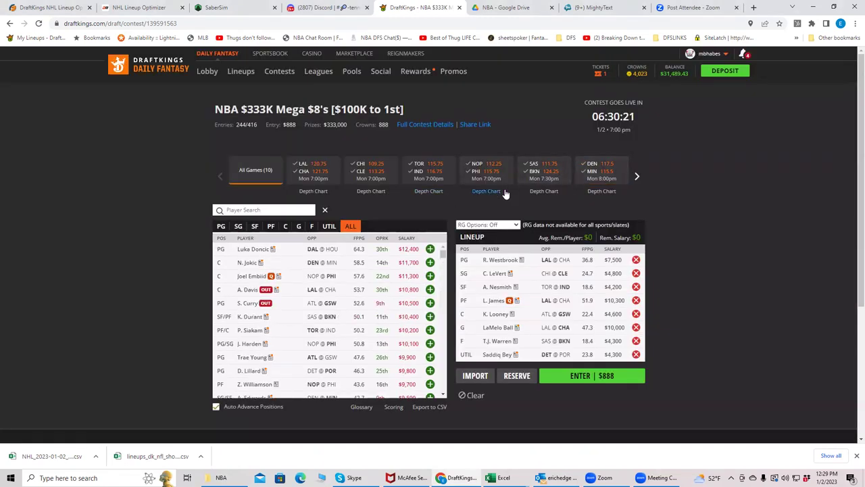
Step: Enter the completed lineup in the $888 contest and go to the saved lineups page
{"action": "left_click", "coordinate": [573, 378]}
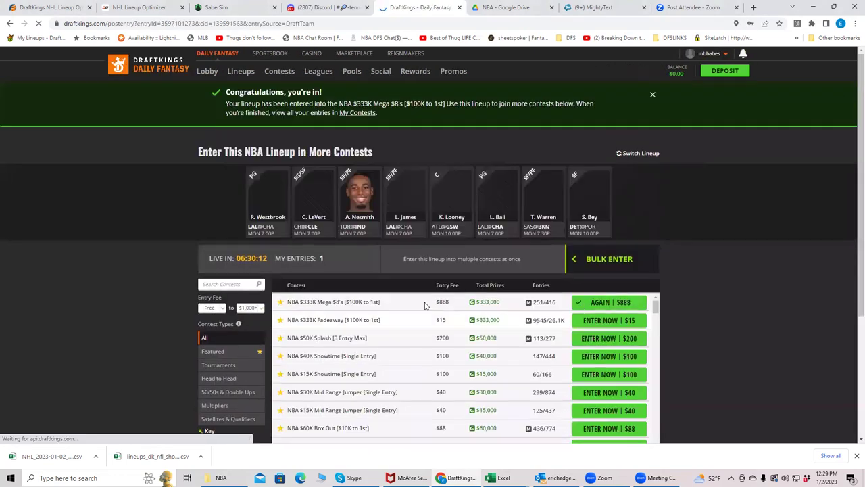
{"action": "left_click", "coordinate": [240, 71]}
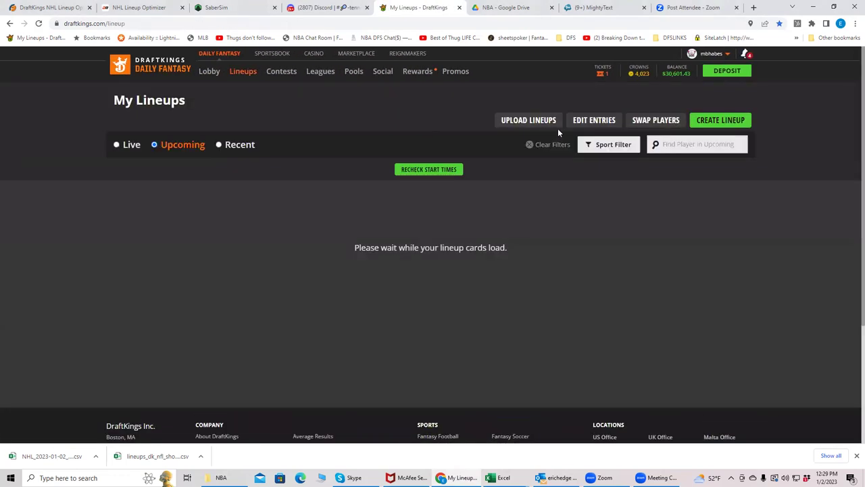
Step: Filter the upcoming lineups to NBA, open the NBA Classic lineup for editing and clear all its players
{"action": "left_click", "coordinate": [594, 166]}
{"action": "left_click", "coordinate": [585, 165]}
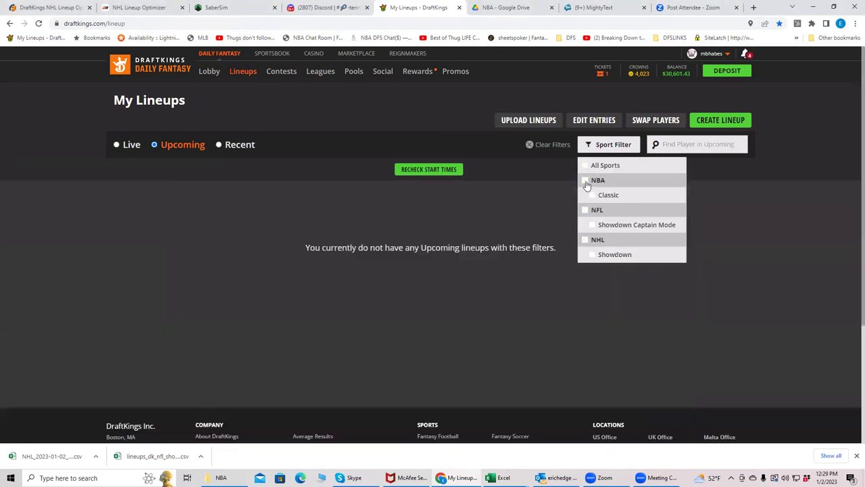
{"action": "left_click", "coordinate": [585, 181]}
{"action": "left_click", "coordinate": [180, 400]}
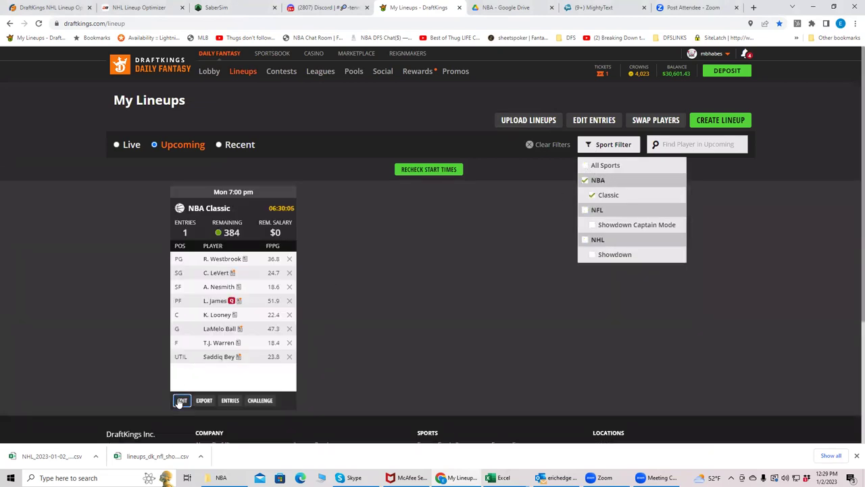
{"action": "left_click", "coordinate": [478, 380]}
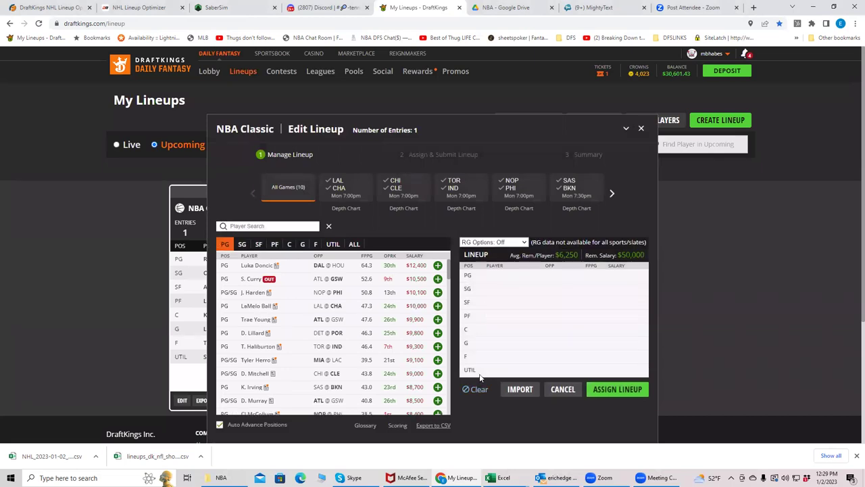
Step: Limit the player list to the DAL–HOU game and review Luka Doncic's game log
{"action": "left_click", "coordinate": [611, 193]}
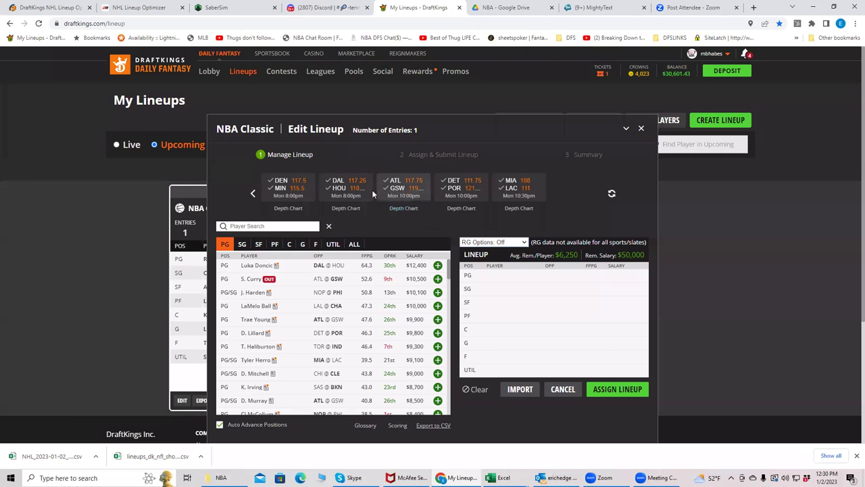
{"action": "left_click", "coordinate": [343, 185]}
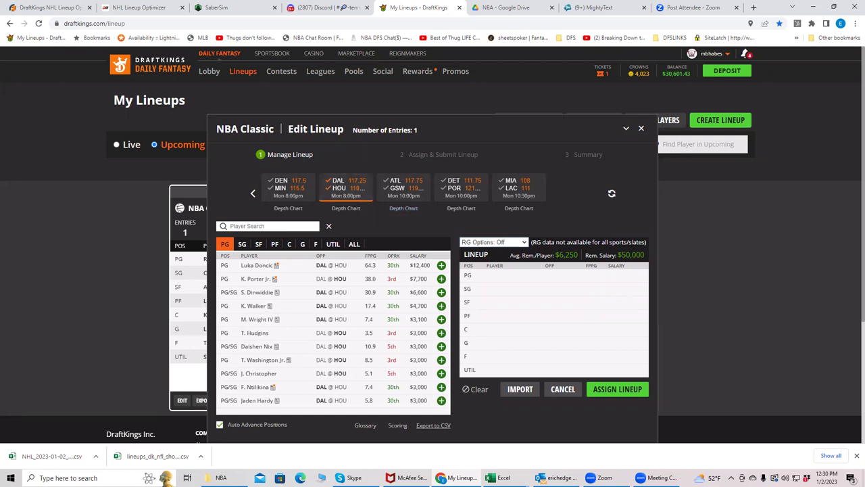
{"action": "key", "text": "alt+Tab"}
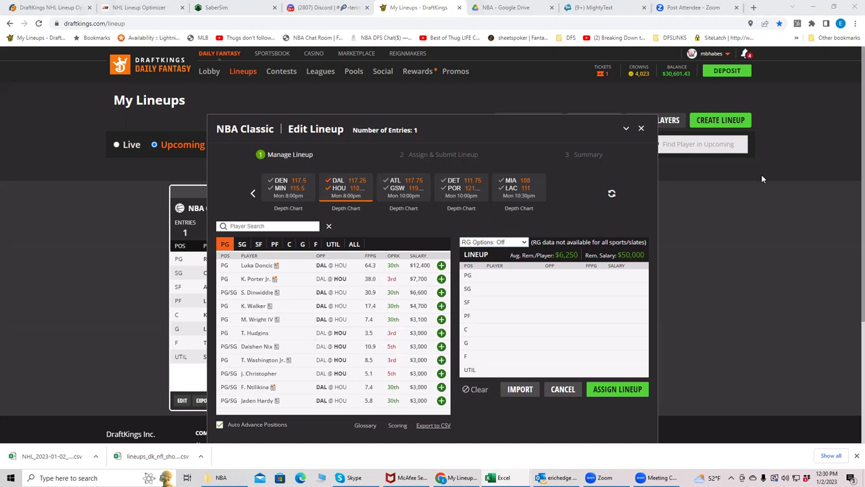
{"action": "left_click", "coordinate": [263, 266]}
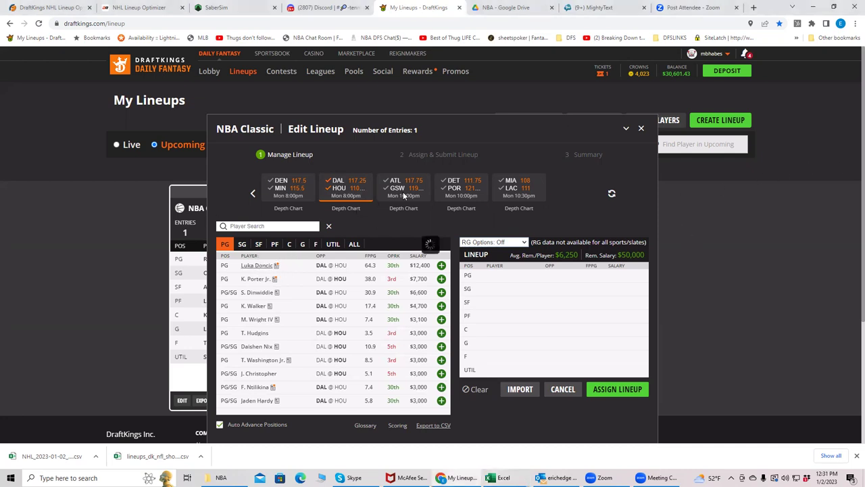
{"action": "left_click", "coordinate": [418, 194]}
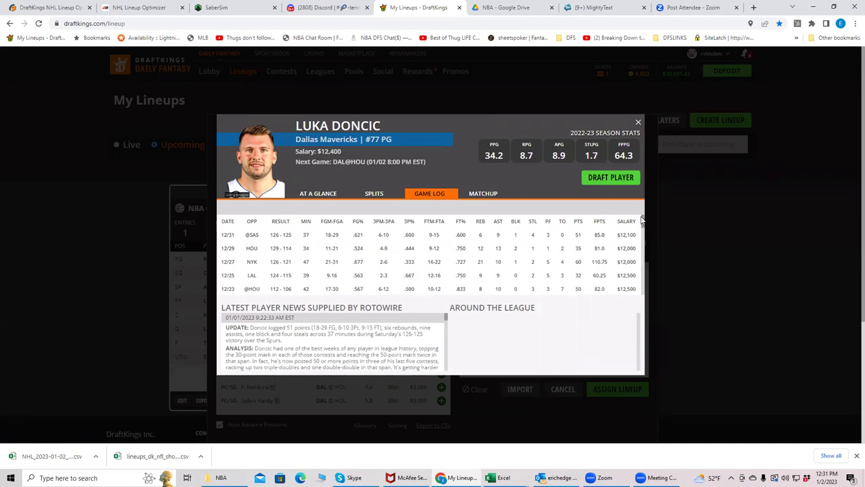
{"action": "mouse_move", "coordinate": [643, 223]}
{"action": "left_mouse_down"}
{"action": "mouse_move", "coordinate": [647, 215]}
{"action": "mouse_move", "coordinate": [645, 226]}
{"action": "left_mouse_up"}
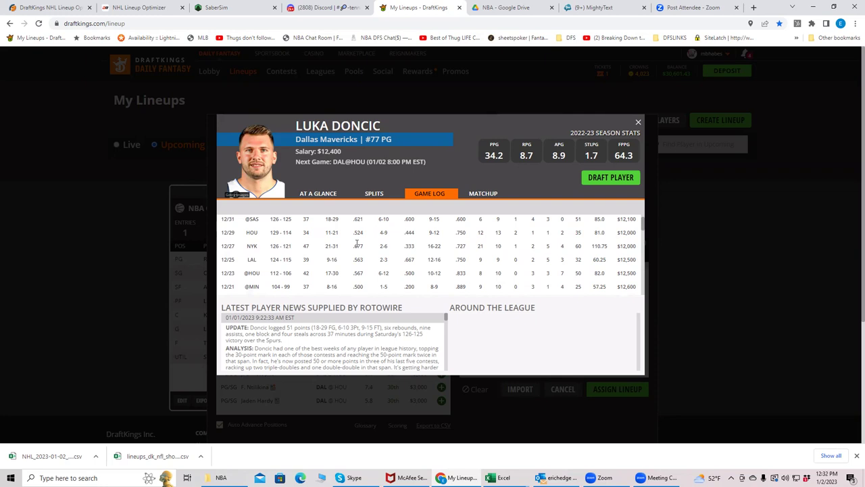
{"action": "mouse_move", "coordinate": [649, 227]}
{"action": "left_mouse_down"}
{"action": "mouse_move", "coordinate": [642, 218]}
{"action": "mouse_move", "coordinate": [636, 228]}
{"action": "left_mouse_up"}
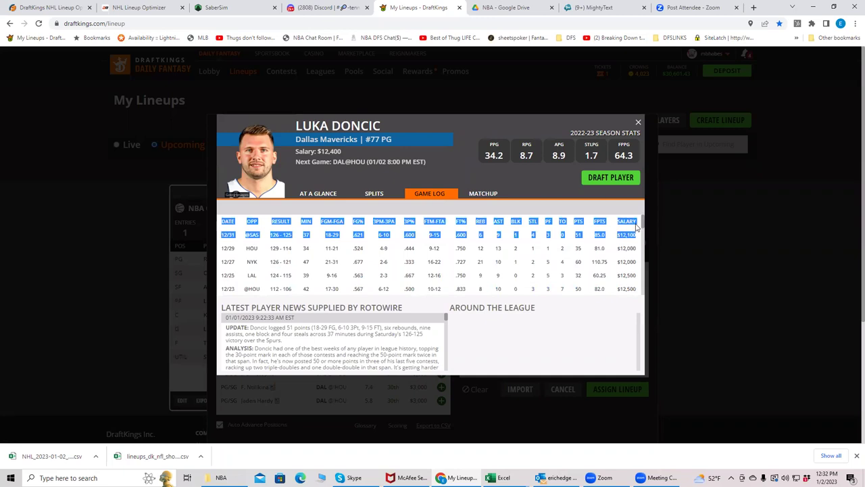
{"action": "left_click", "coordinate": [548, 252]}
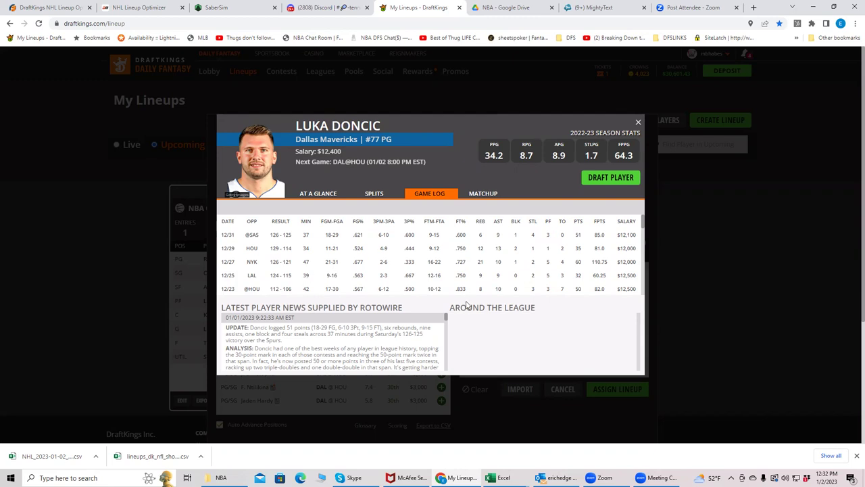
{"action": "left_click", "coordinate": [639, 124]}
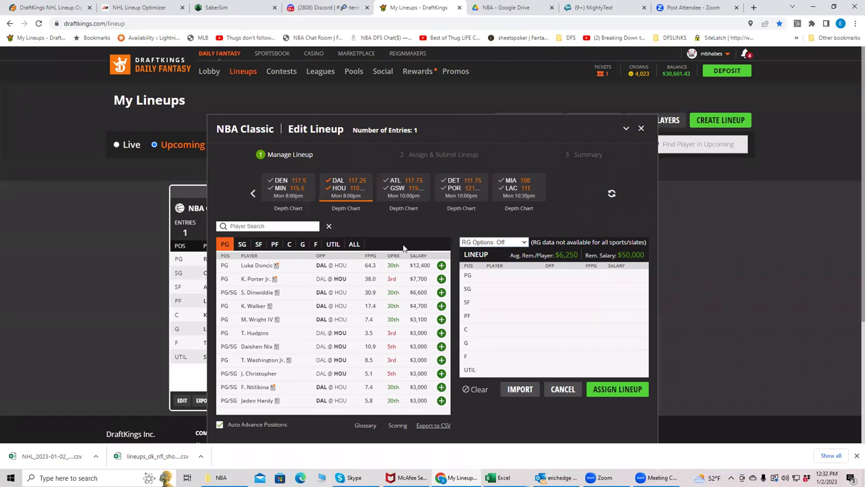
Step: Examine the DAL point guards separately in the DAL–HOU game and restore the player list for all games
{"action": "left_click", "coordinate": [334, 181]}
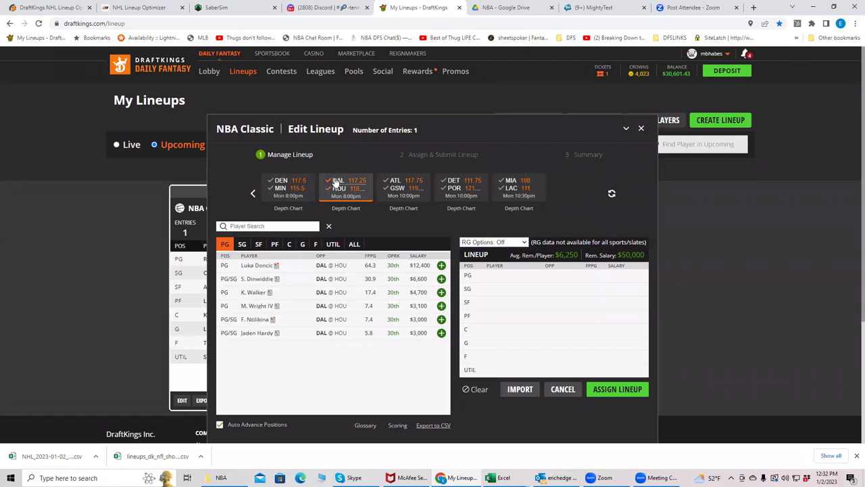
{"action": "left_click", "coordinate": [336, 182]}
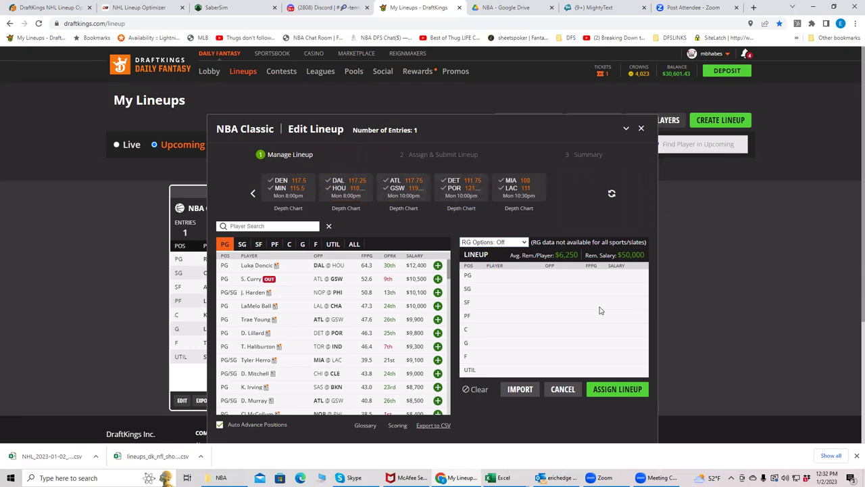
{"action": "left_click", "coordinate": [346, 189]}
{"action": "left_click", "coordinate": [346, 192]}
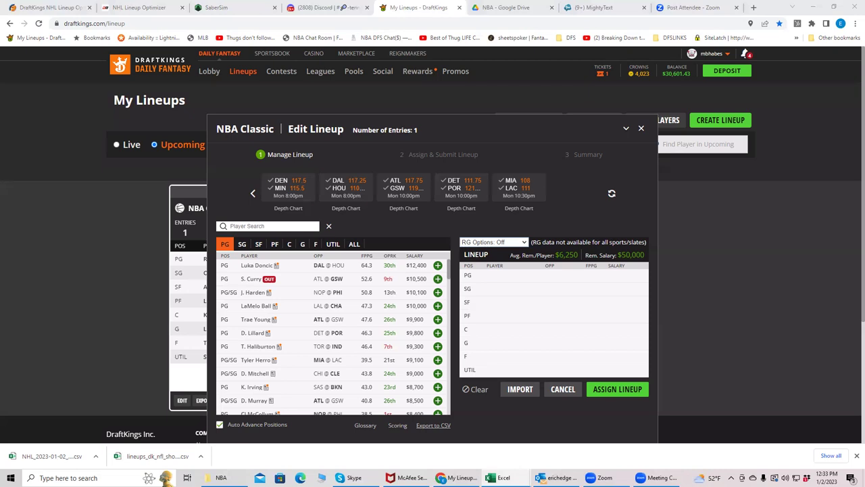
Step: Examine the point guards of the DET–POR game, including K. Hayes's player card, and narrow the list to DET
{"action": "left_click", "coordinate": [457, 192]}
{"action": "left_click", "coordinate": [456, 189]}
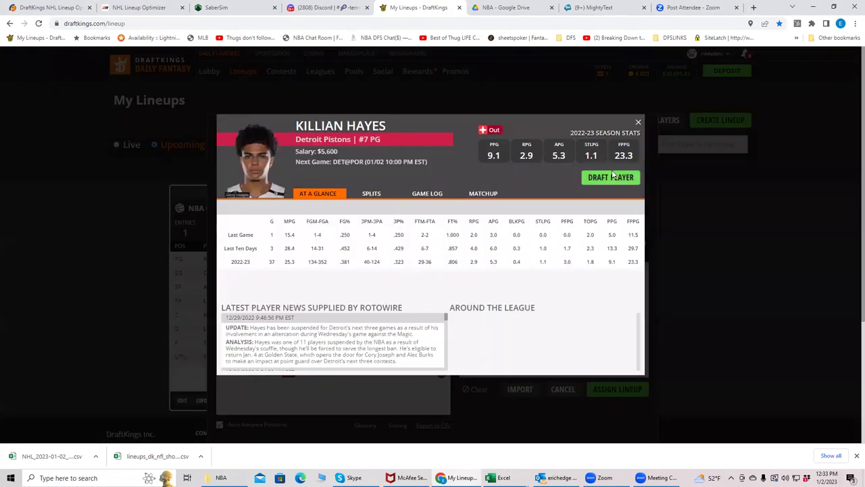
{"action": "left_click", "coordinate": [638, 123]}
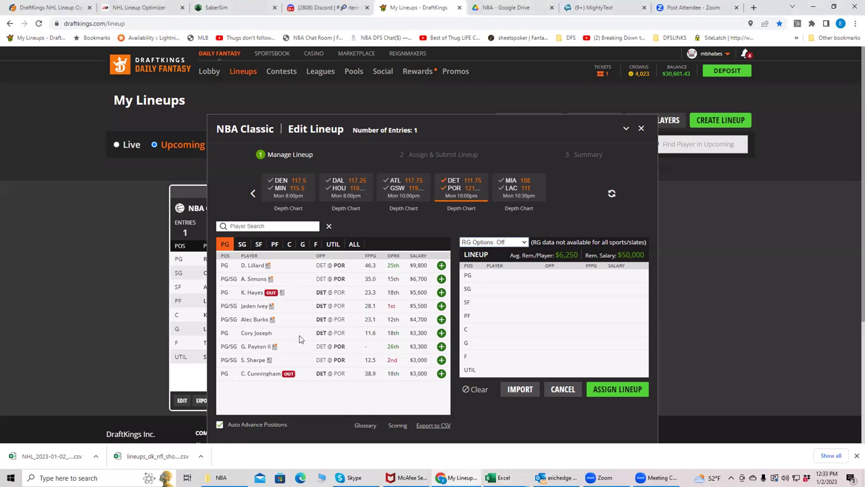
{"action": "left_click", "coordinate": [452, 189]}
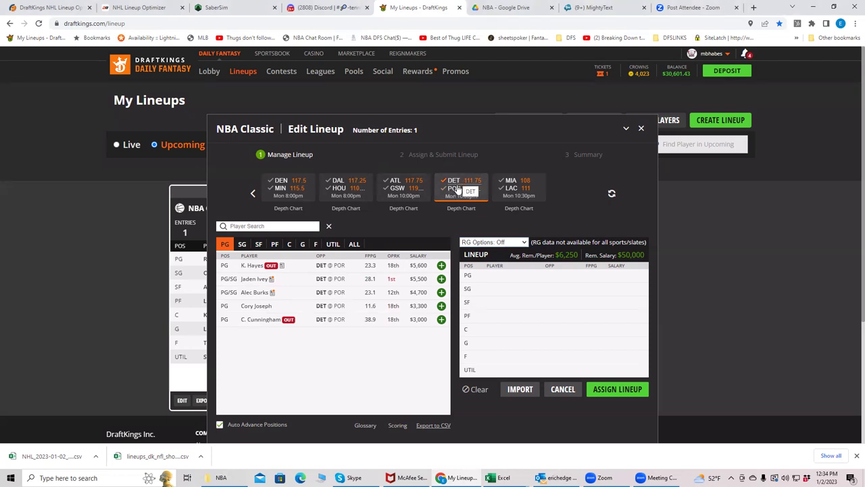
{"action": "left_click", "coordinate": [459, 189]}
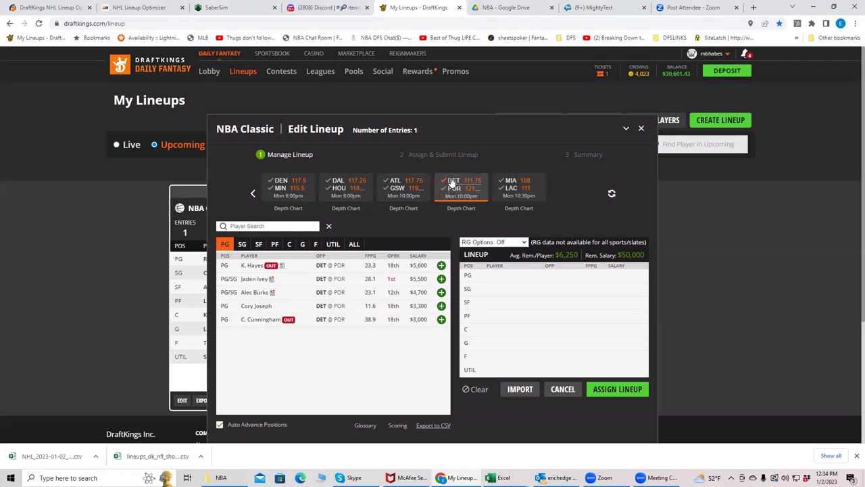
Step: Examine the point guards of the ATL–GSW game and those of HOU
{"action": "left_click", "coordinate": [390, 184]}
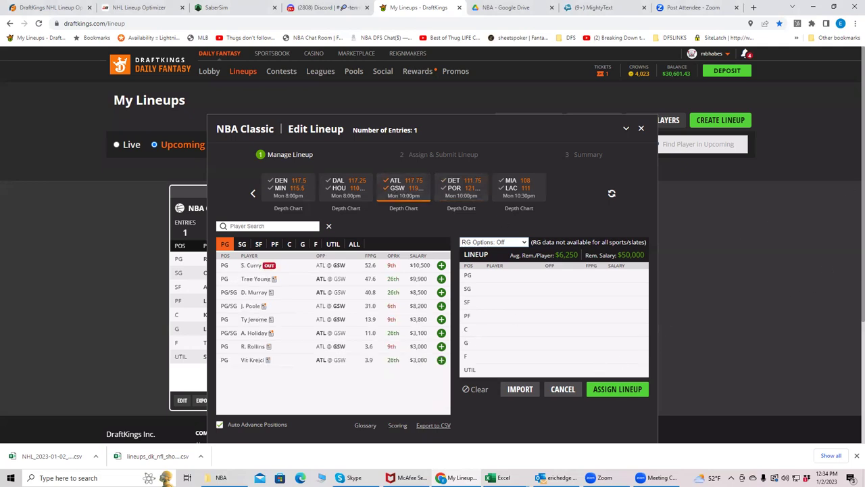
{"action": "left_click", "coordinate": [500, 477]}
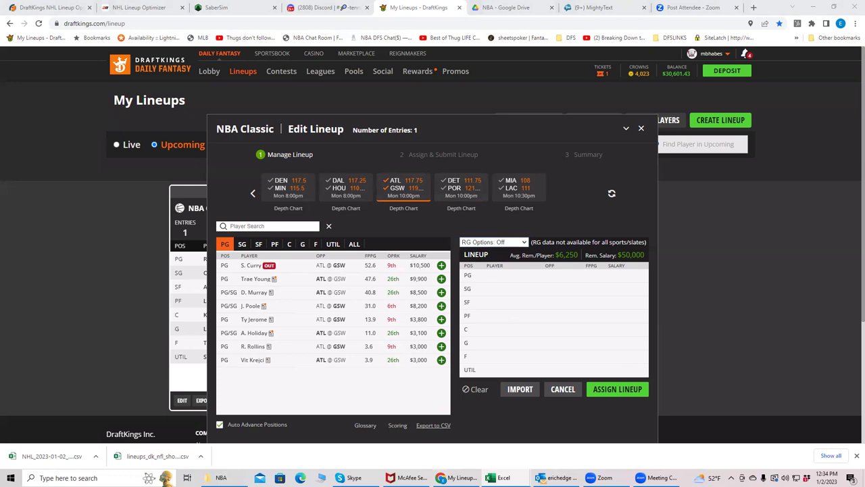
{"action": "left_click", "coordinate": [402, 186]}
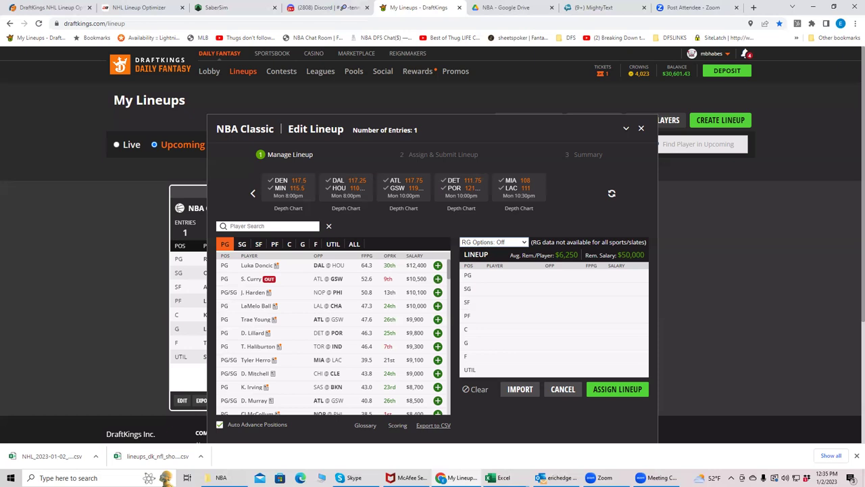
{"action": "left_click", "coordinate": [343, 192]}
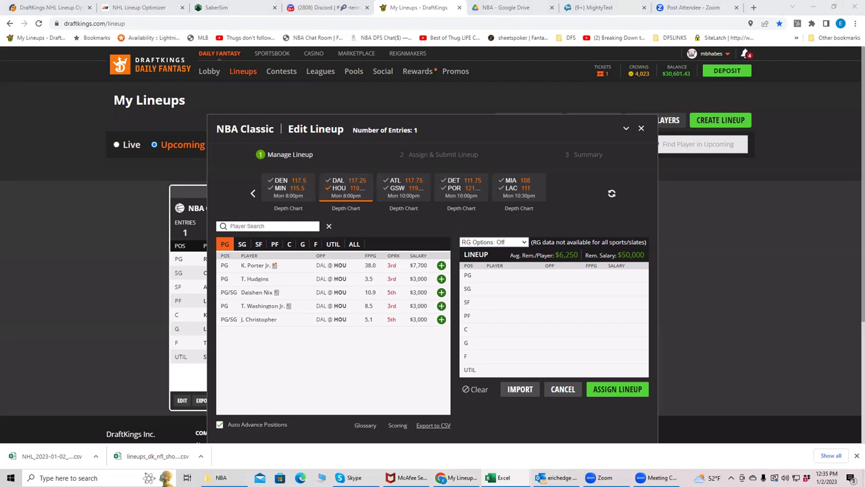
{"action": "left_click", "coordinate": [346, 189]}
Step: Examine the ATL–GSW game's power forwards and centers, narrowing the center list to ATL
{"action": "left_click", "coordinate": [402, 184]}
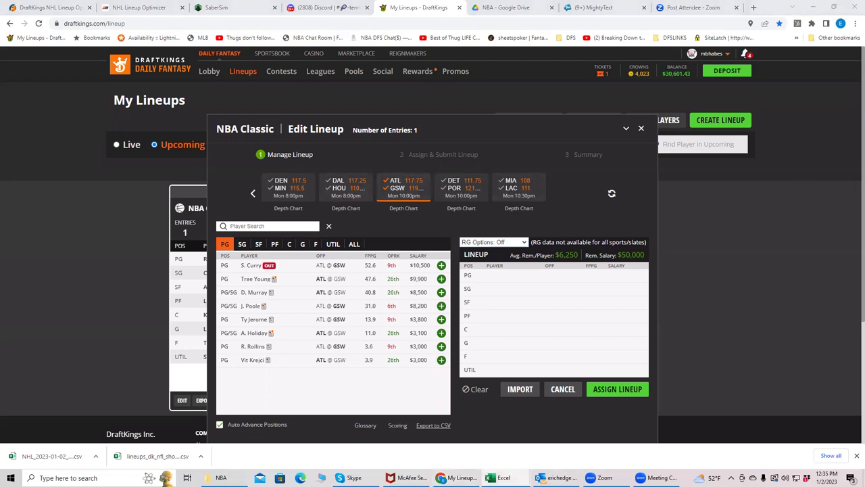
{"action": "left_click", "coordinate": [291, 245]}
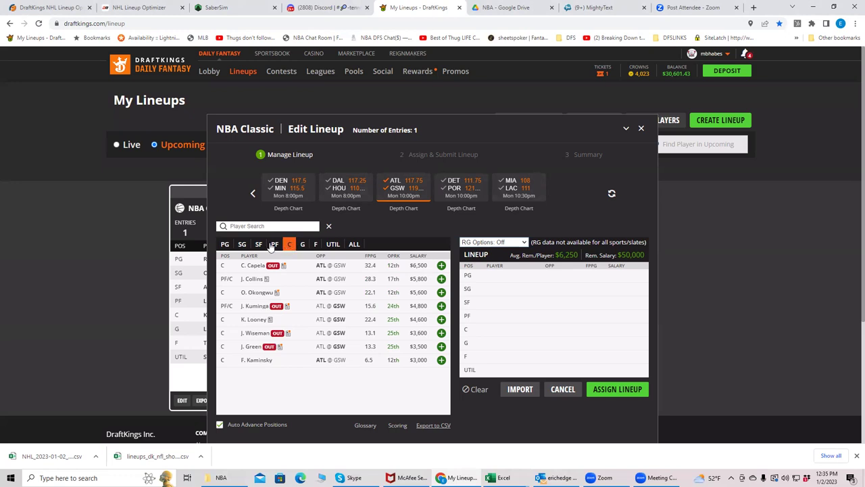
{"action": "left_click", "coordinate": [274, 245]}
{"action": "left_click", "coordinate": [288, 246]}
{"action": "left_click", "coordinate": [398, 189]}
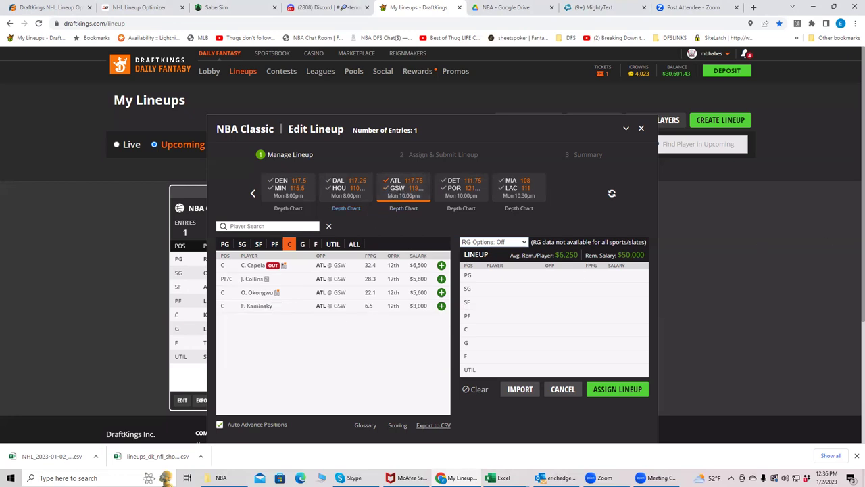
Step: Examine ATL's point guards, shooting guards, small forwards, power forwards and centers in the ATL–GSW game
{"action": "left_click", "coordinate": [225, 245]}
{"action": "left_click", "coordinate": [242, 244]}
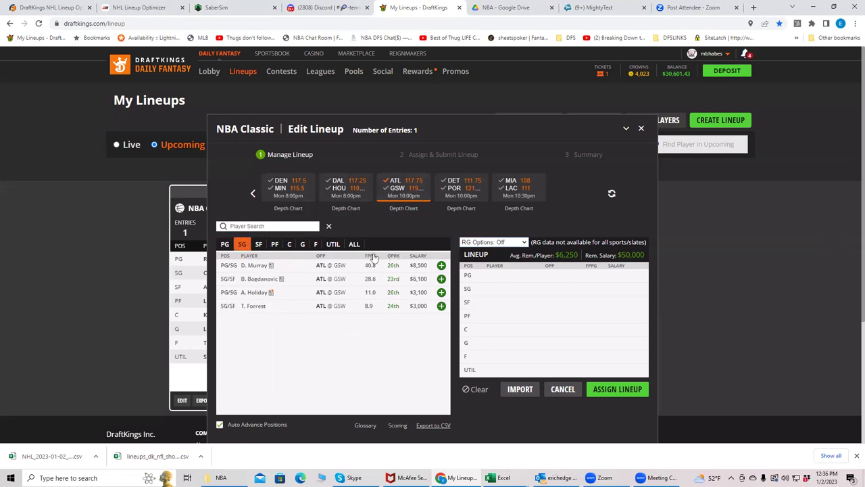
{"action": "left_click", "coordinate": [259, 246]}
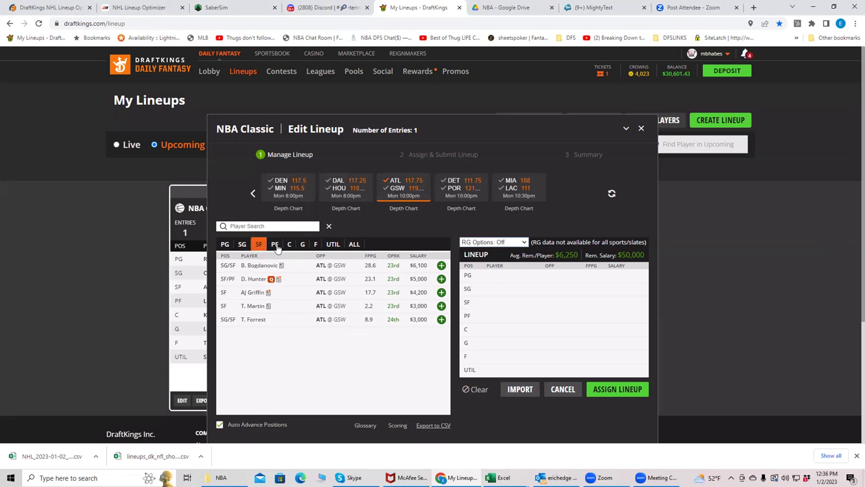
{"action": "left_click", "coordinate": [275, 244]}
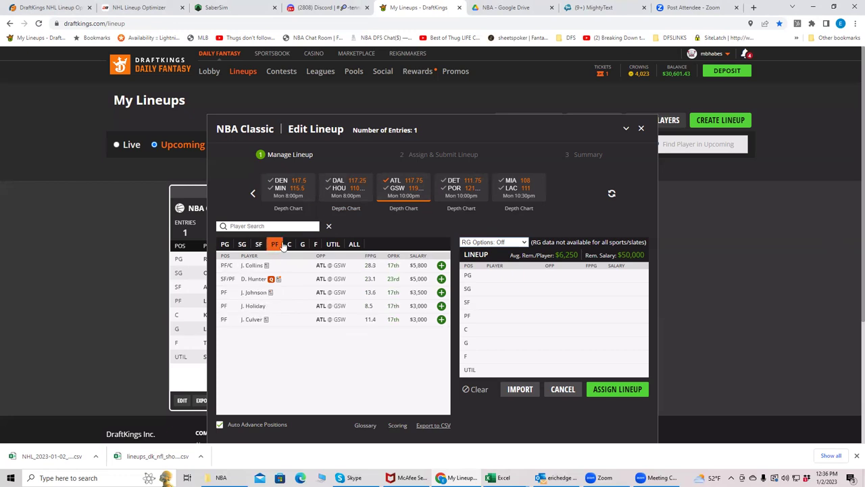
{"action": "left_click", "coordinate": [291, 244]}
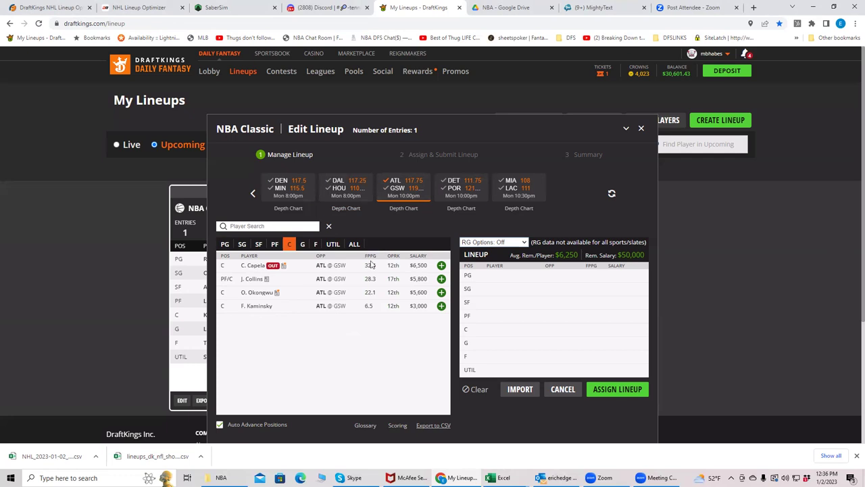
Step: Narrow the centers to GSW, add K. Looney to the lineup and check Looney's game log
{"action": "left_click", "coordinate": [396, 188]}
{"action": "left_click", "coordinate": [394, 181]}
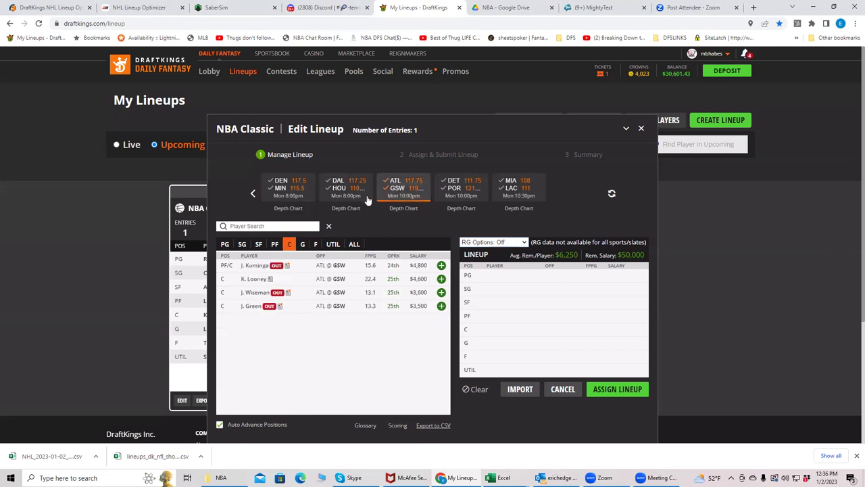
{"action": "left_click", "coordinate": [441, 278]}
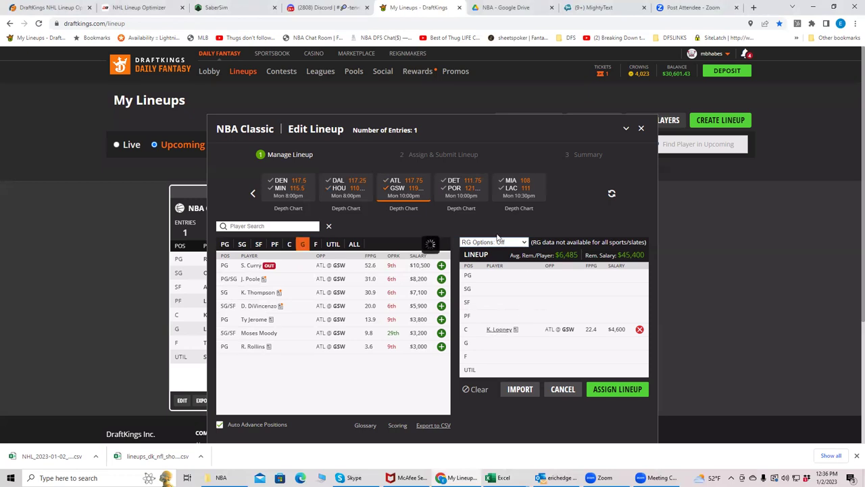
{"action": "left_click", "coordinate": [499, 329]}
{"action": "left_click", "coordinate": [422, 196]}
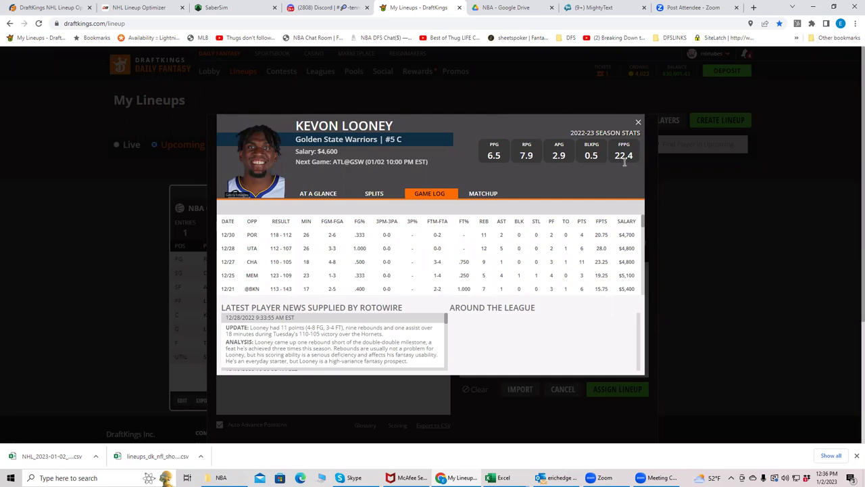
{"action": "left_click", "coordinate": [638, 124]}
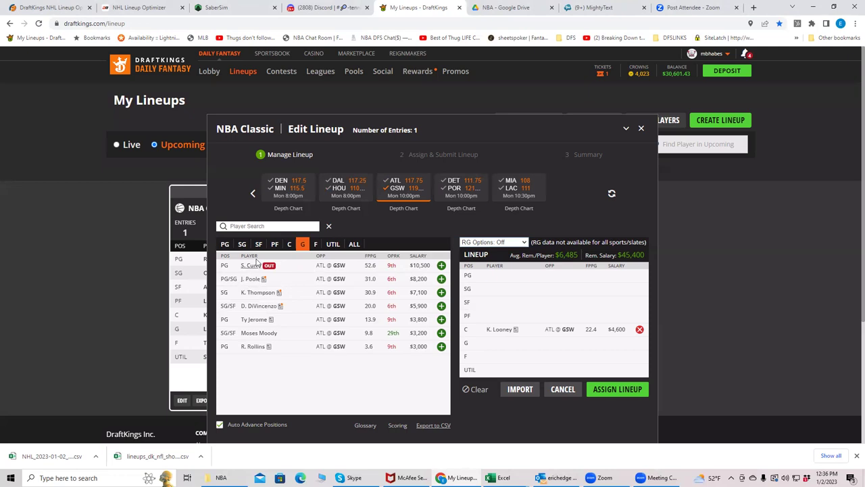
Step: Examine GSW's remaining centers and add D. Green to the lineup as power forward
{"action": "left_click", "coordinate": [288, 245]}
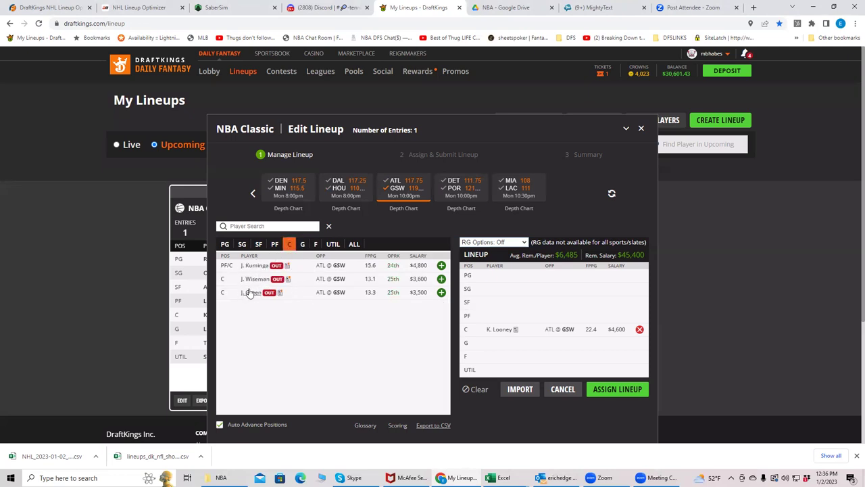
{"action": "left_click", "coordinate": [274, 244]}
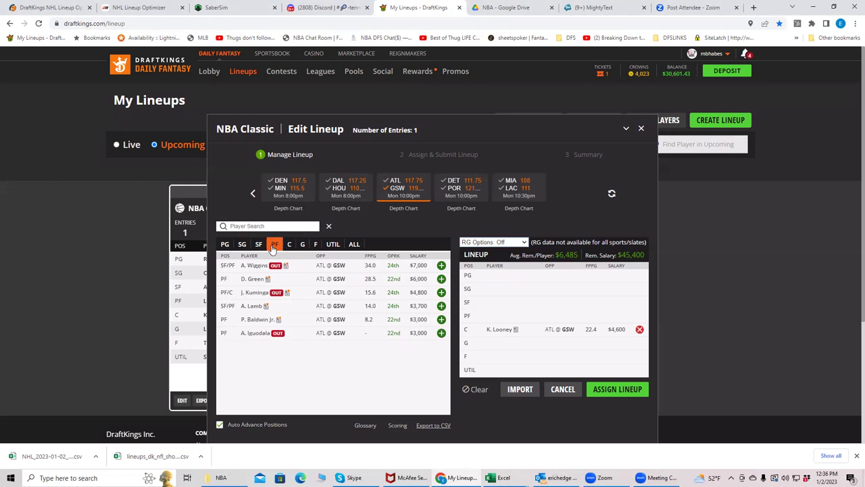
{"action": "left_click", "coordinate": [441, 278]}
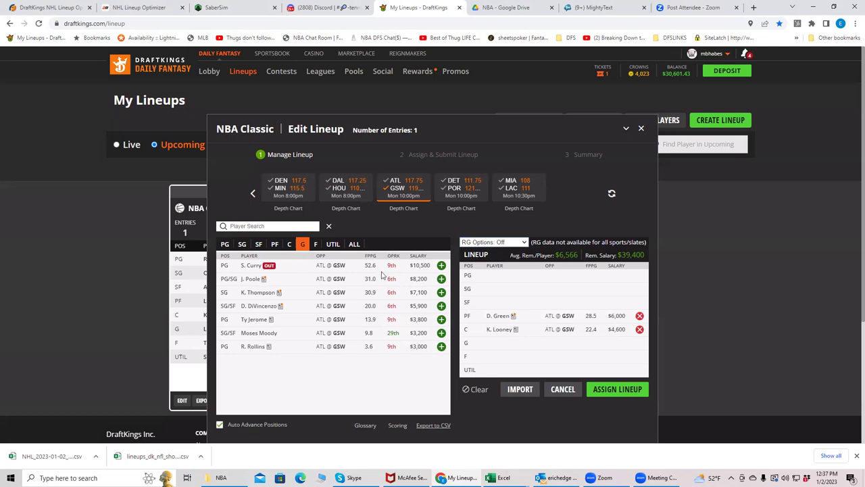
Step: Examine P. Baldwin Jr.'s game log and GSW's remaining centers and power forwards
{"action": "left_click", "coordinate": [277, 244]}
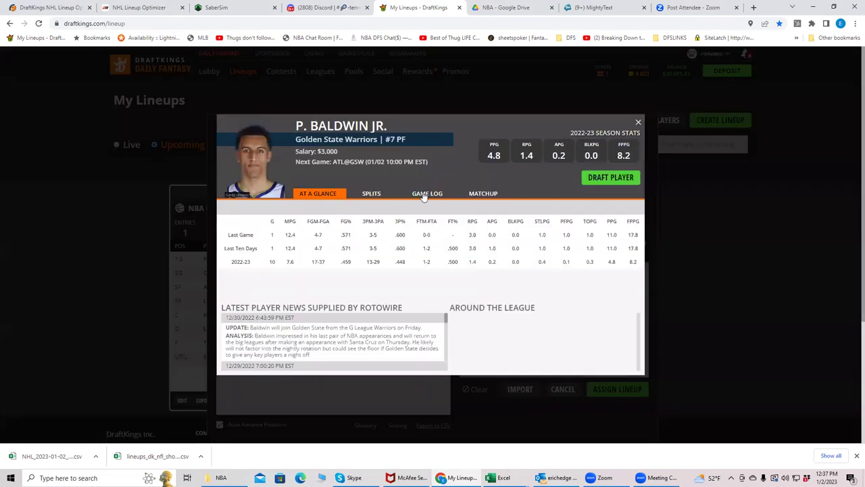
{"action": "left_click", "coordinate": [424, 196]}
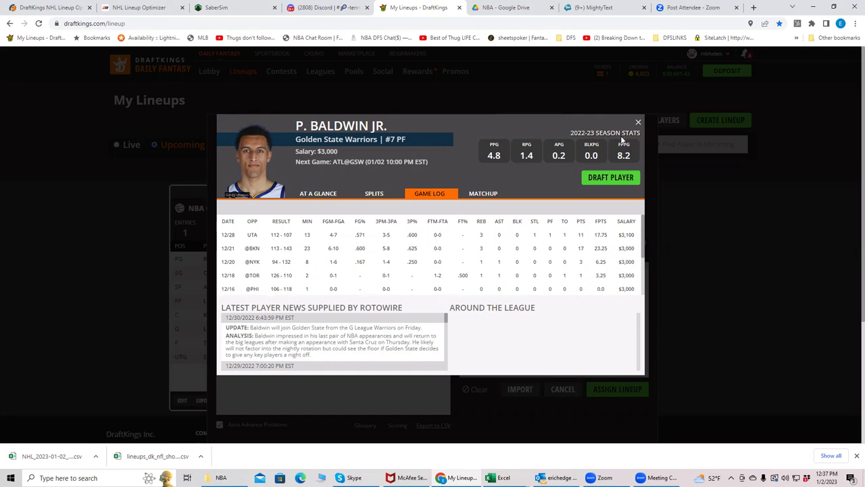
{"action": "left_click", "coordinate": [639, 124]}
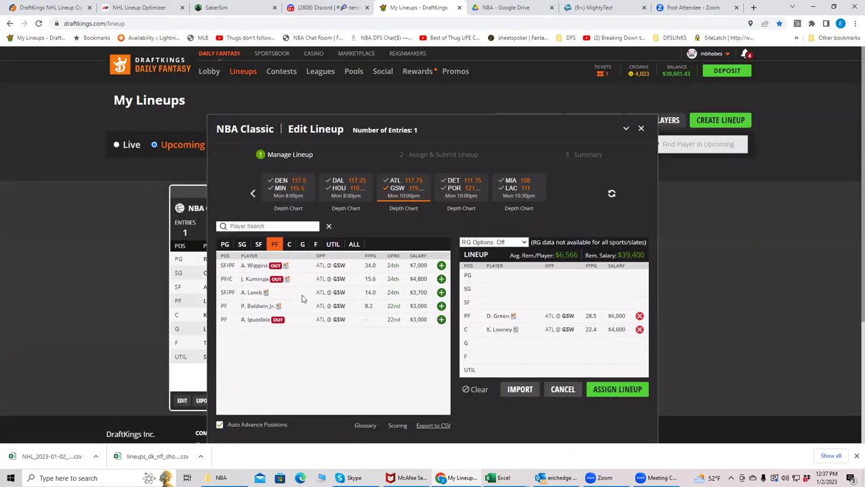
{"action": "left_click", "coordinate": [288, 244]}
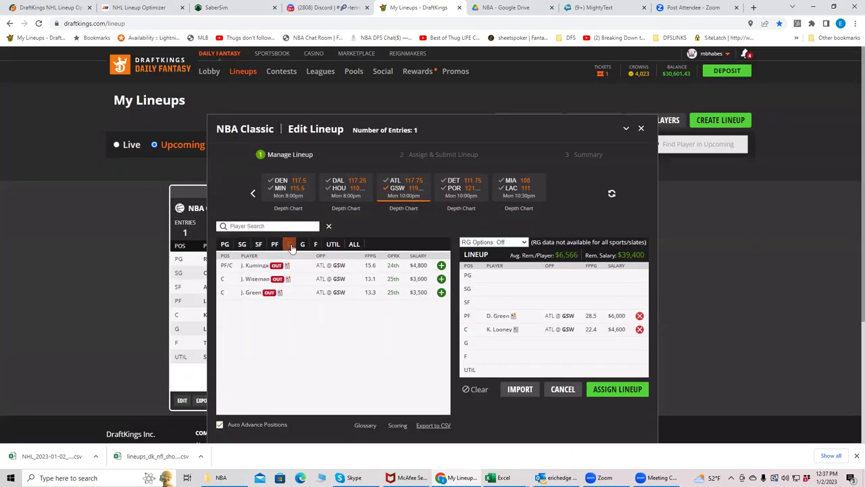
{"action": "left_click", "coordinate": [281, 247]}
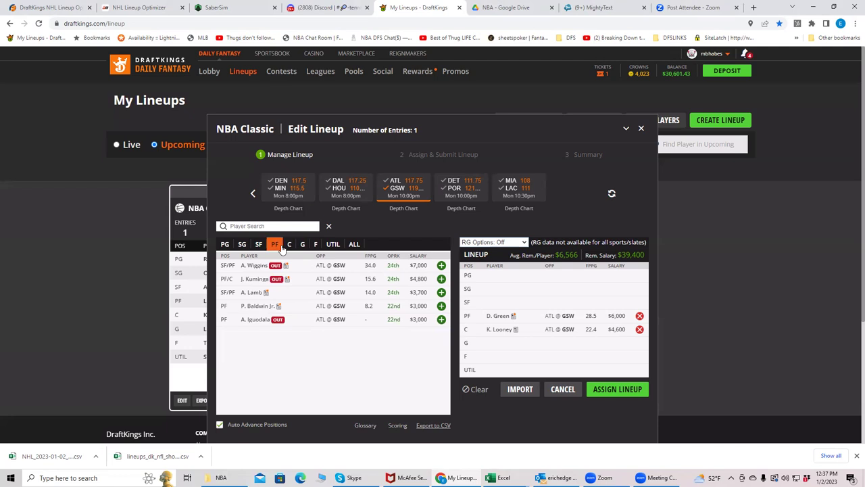
Step: Examine GSW's point guards, including J. Poole's game log
{"action": "left_click", "coordinate": [225, 246]}
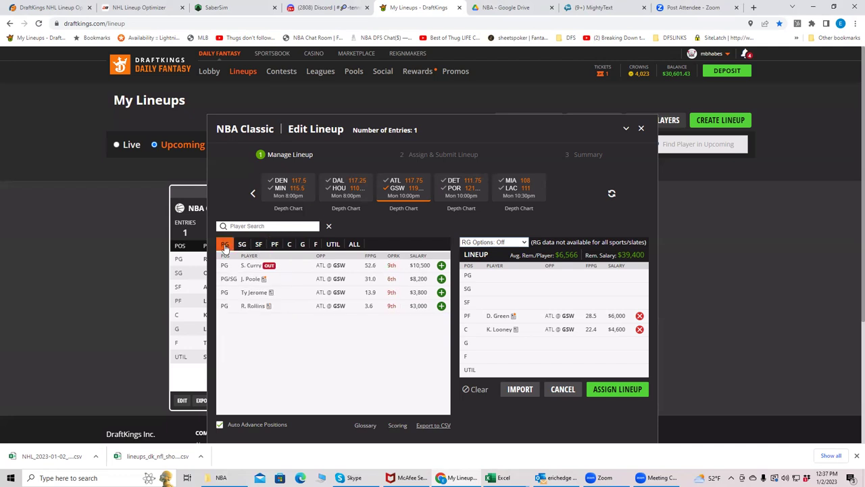
{"action": "left_click", "coordinate": [251, 279]}
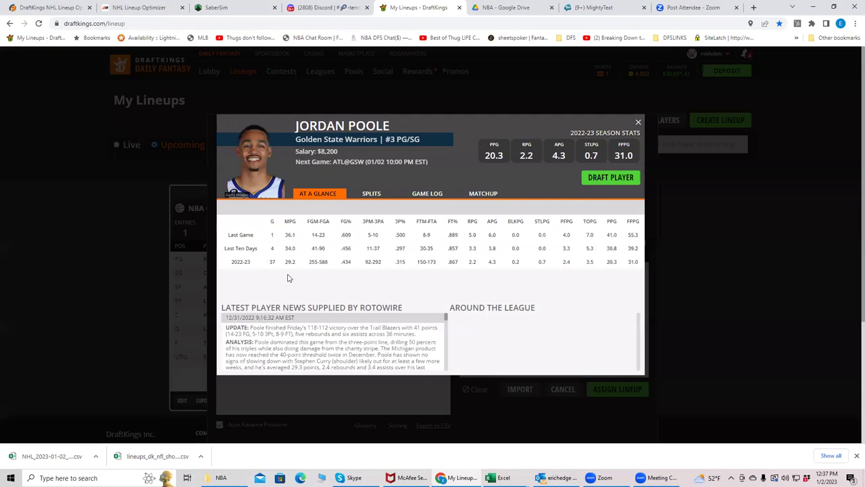
{"action": "left_click", "coordinate": [430, 196]}
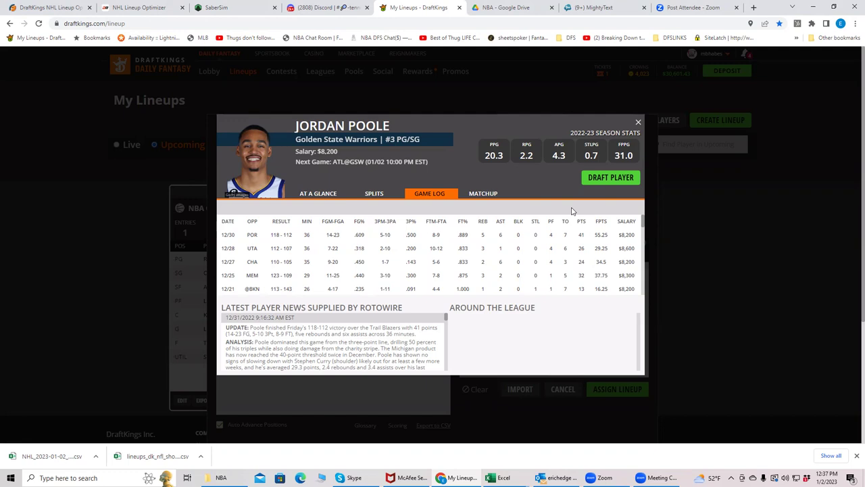
{"action": "left_click", "coordinate": [639, 122]}
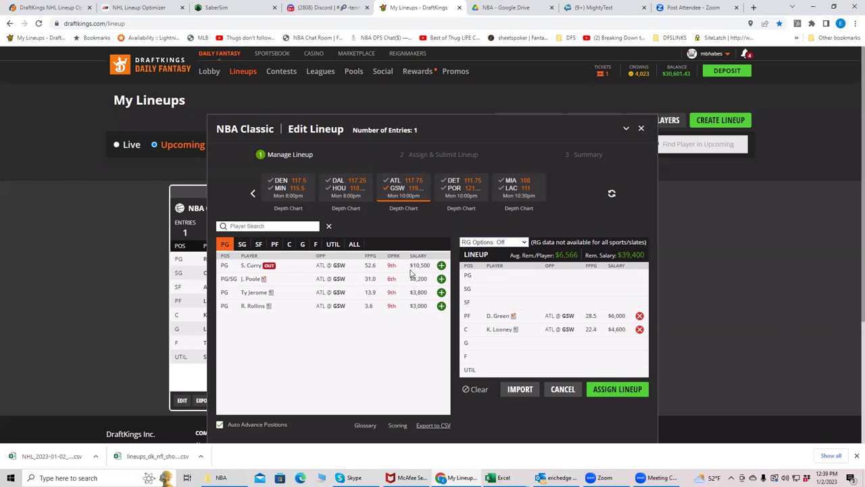
Step: Switch the player list to the DET–POR game, narrow it to DET, and examine the guards and small forwards
{"action": "left_click", "coordinate": [400, 190]}
{"action": "left_click", "coordinate": [451, 183]}
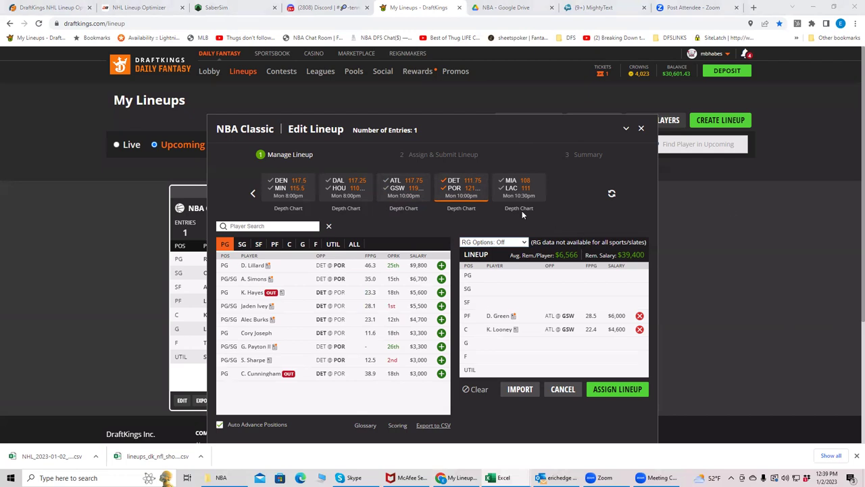
{"action": "left_click", "coordinate": [459, 191]}
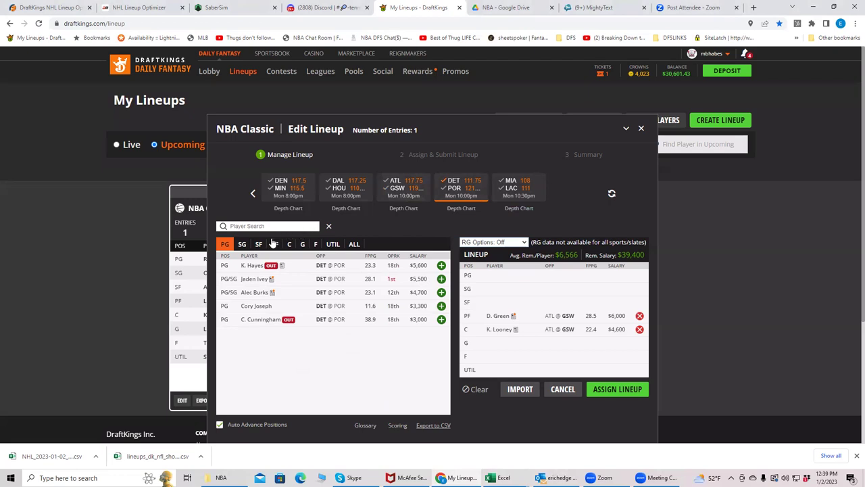
{"action": "left_click", "coordinate": [244, 245]}
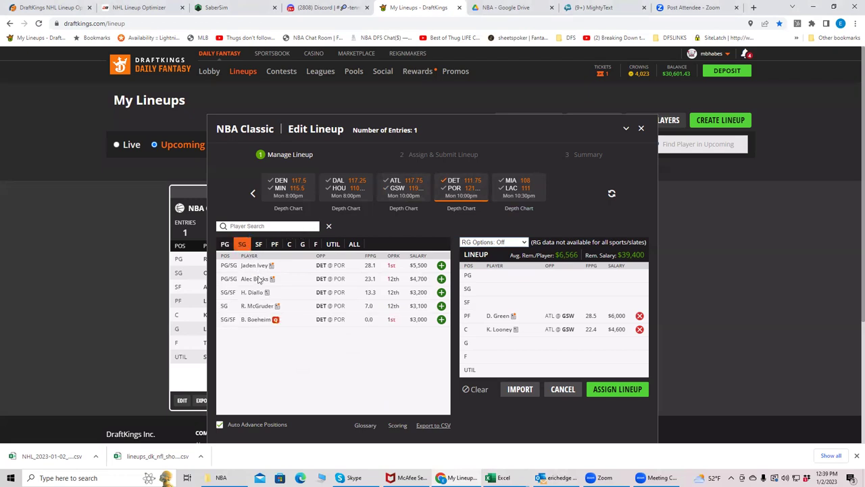
{"action": "left_click", "coordinate": [258, 244]}
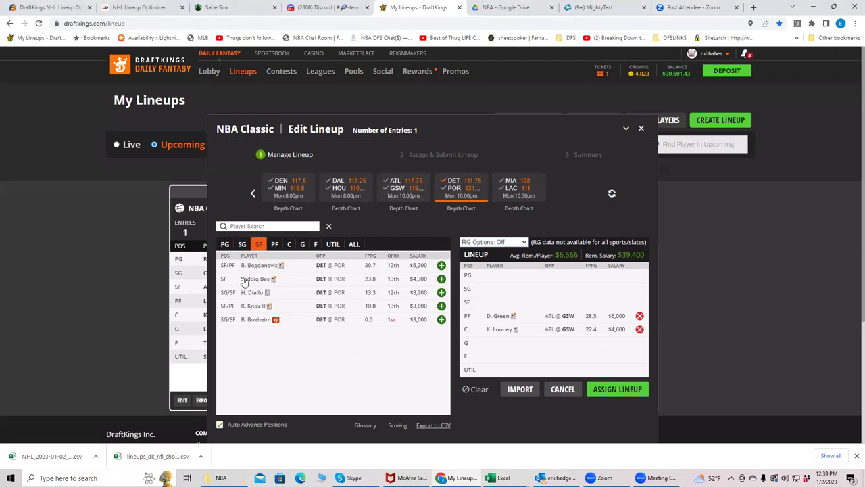
Step: Examine the game log of DET small forward Saddiq Bey
{"action": "left_click", "coordinate": [252, 279]}
{"action": "left_click", "coordinate": [431, 196]}
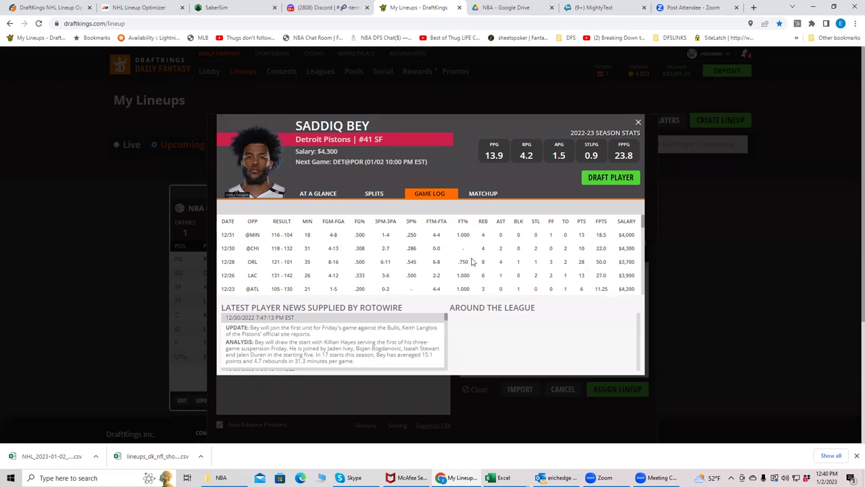
{"action": "left_click", "coordinate": [638, 122]}
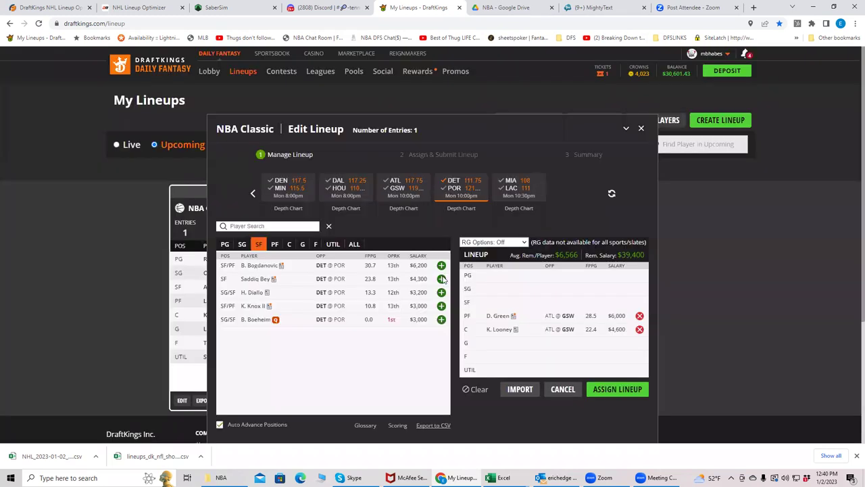
Step: Switch to the MightyText tab and load popcornmachine.net in it
{"action": "left_click", "coordinate": [585, 8]}
{"action": "left_click", "coordinate": [450, 20]}
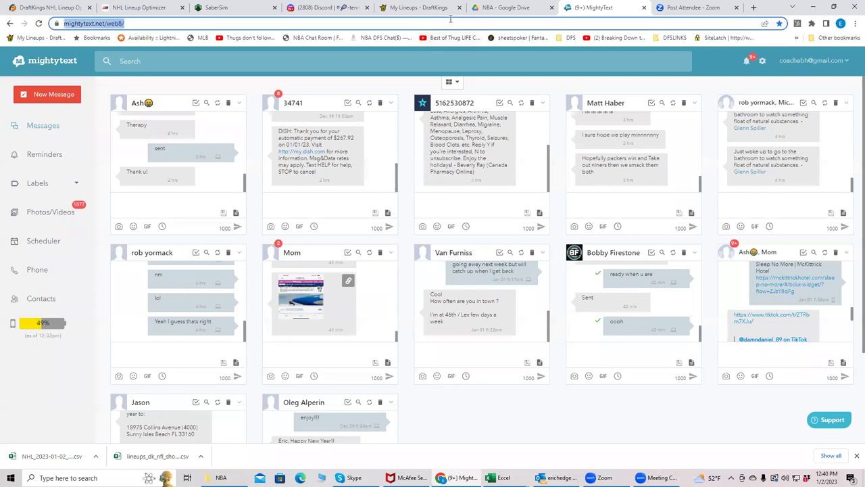
{"action": "type", "text": "pop"}
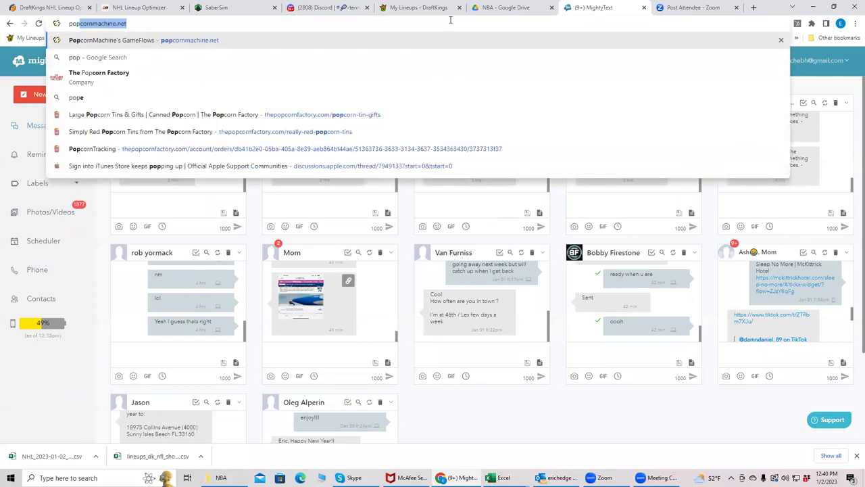
{"action": "key", "text": "Return"}
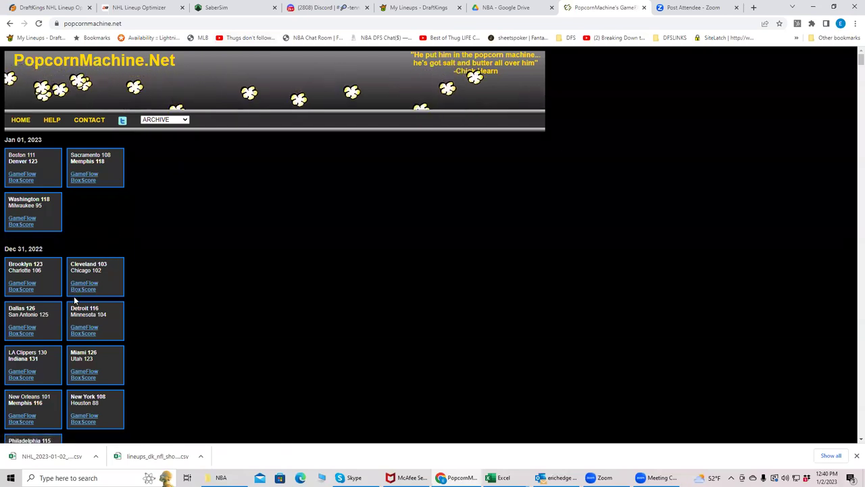
Step: Open the GameFlow of the Dec 31, 2022 Detroit–Minnesota game to examine the player rotations
{"action": "scroll", "coordinate": [79, 296], "scroll_direction": "down", "scroll_amount": 2}
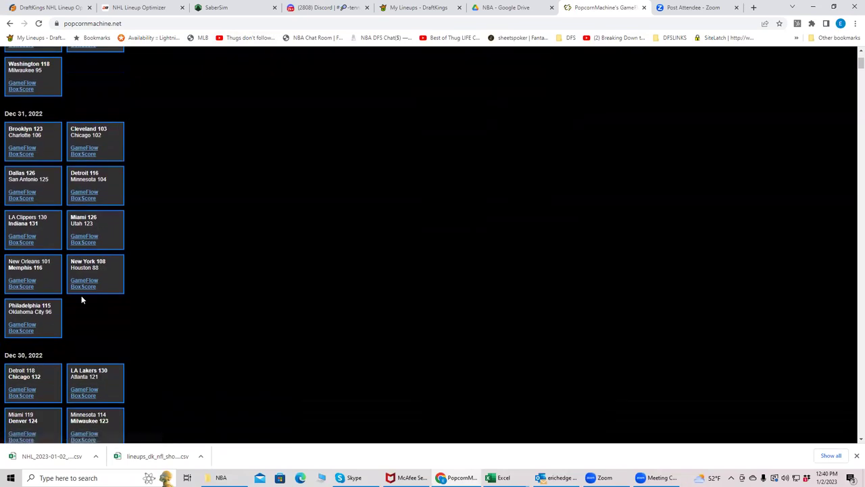
{"action": "scroll", "coordinate": [82, 300], "scroll_direction": "down", "scroll_amount": 1}
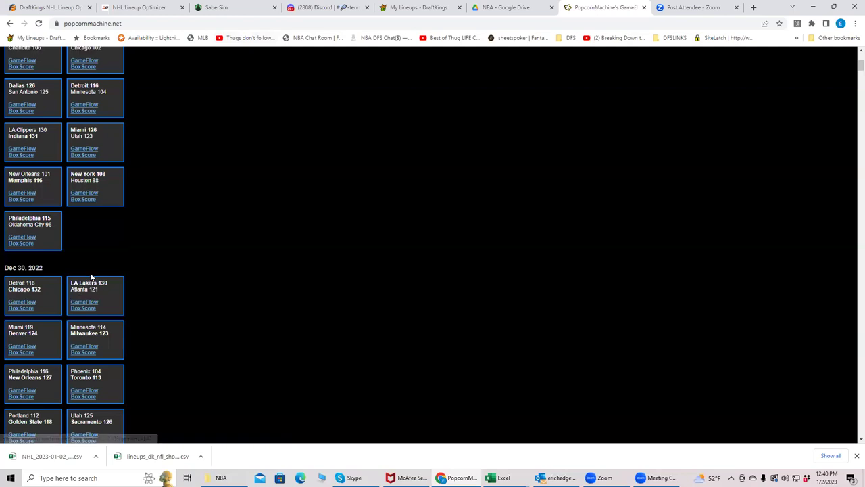
{"action": "scroll", "coordinate": [98, 172], "scroll_direction": "up", "scroll_amount": 1}
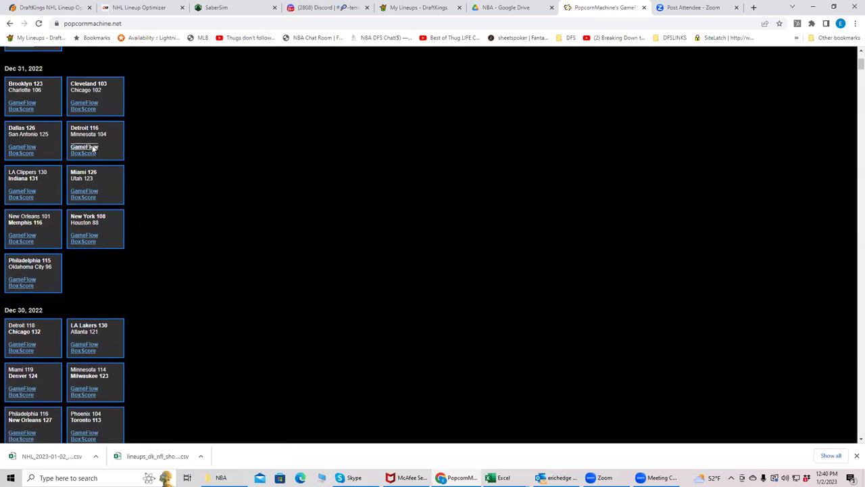
{"action": "left_click", "coordinate": [91, 148]}
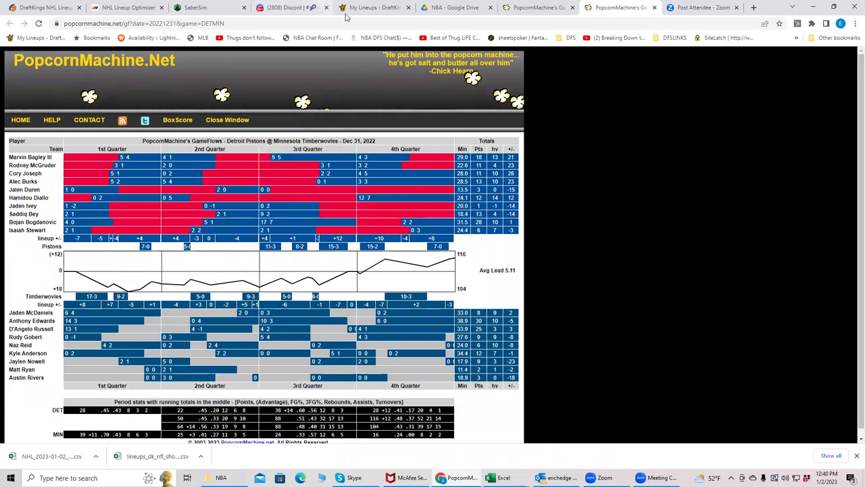
Step: Return to the DraftKings lineup editor and examine DET's power forwards and small forwards
{"action": "left_click", "coordinate": [368, 8]}
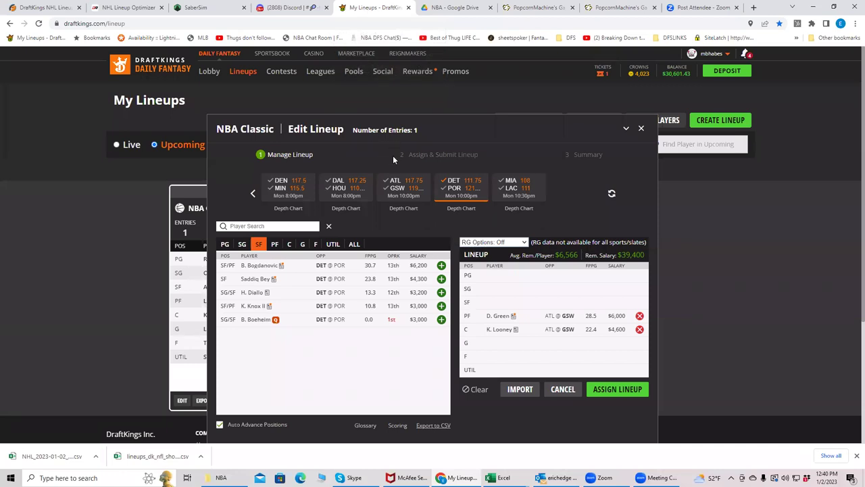
{"action": "left_click", "coordinate": [274, 245]}
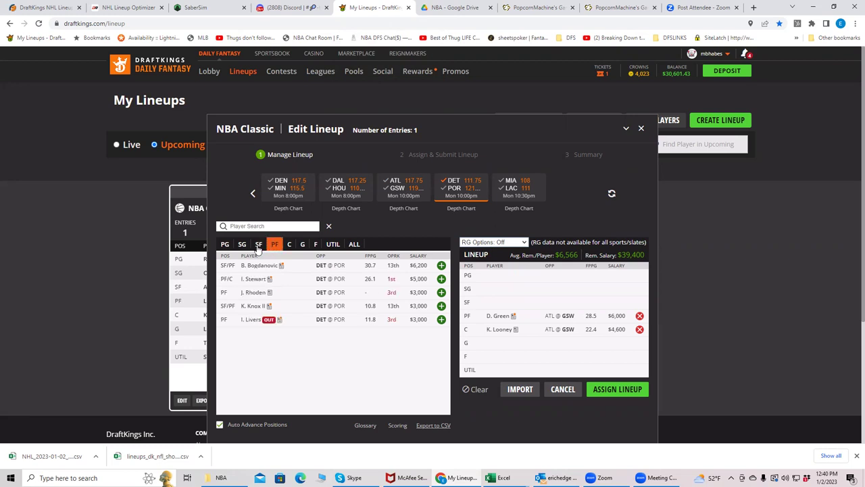
{"action": "left_click", "coordinate": [258, 246]}
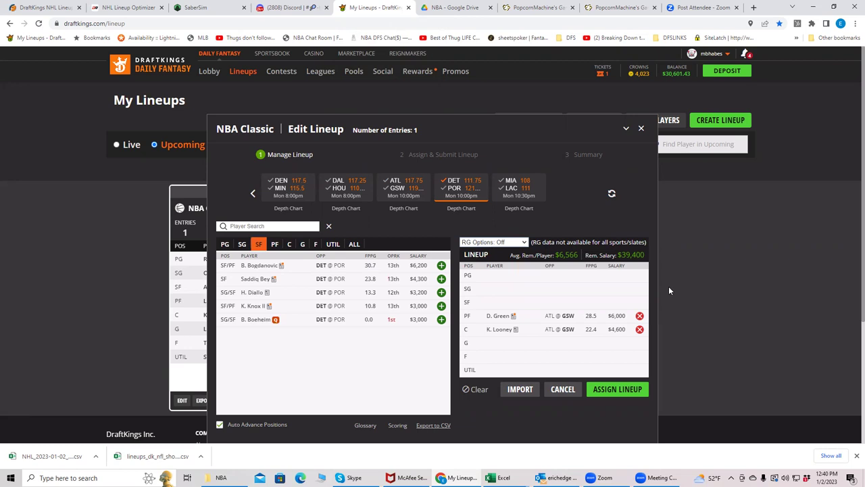
{"action": "left_click", "coordinate": [500, 477]}
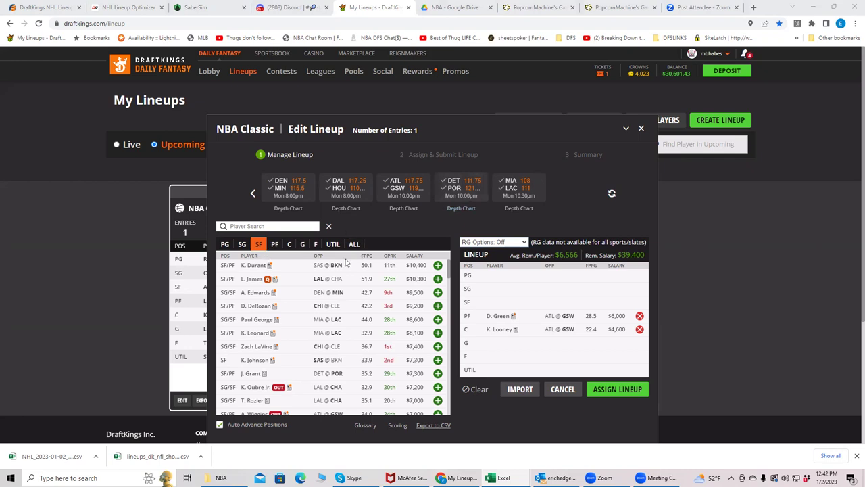
Step: Add DET's Saddiq Bey to the lineup at small forward and switch the player list to the MIA–LAC game
{"action": "left_click", "coordinate": [459, 193]}
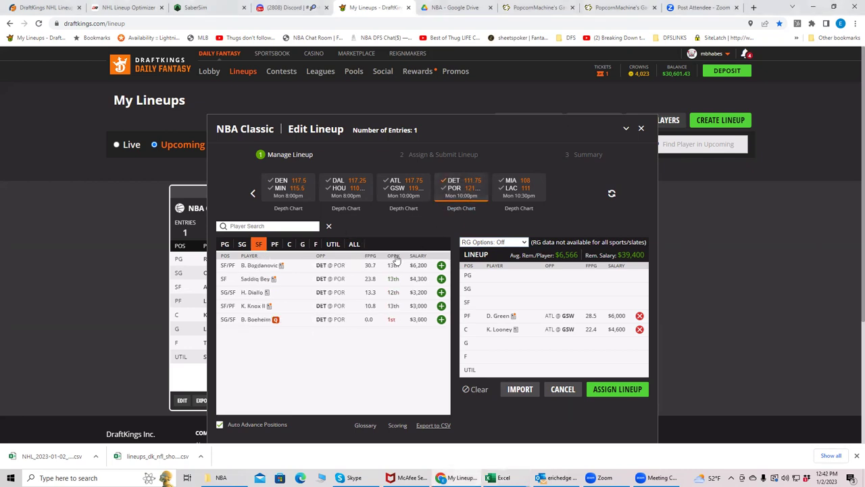
{"action": "left_click", "coordinate": [441, 279]}
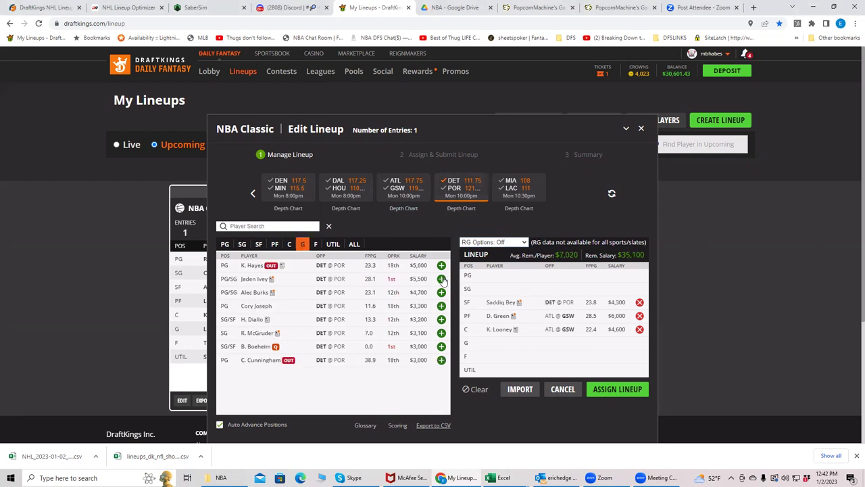
{"action": "left_click", "coordinate": [458, 184]}
{"action": "left_click", "coordinate": [509, 184]}
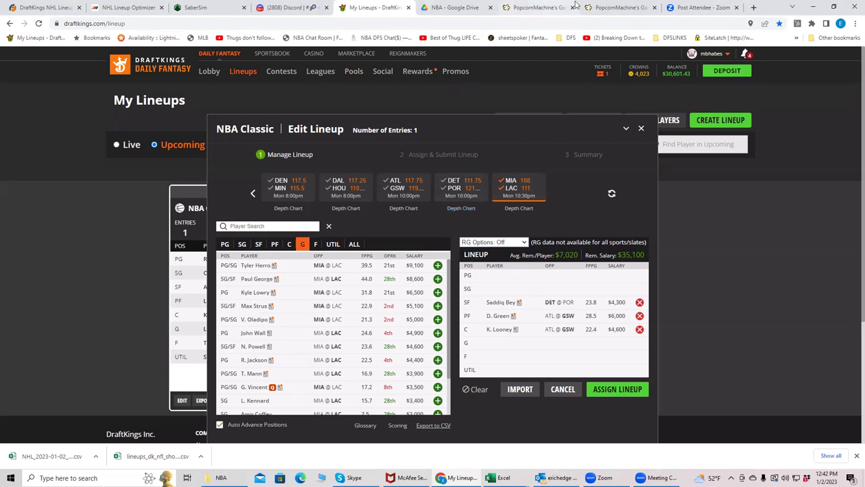
Step: Open the GameFlow of the Dec 30, 2022 Detroit–Chicago game and examine the Pistons' player rotations
{"action": "left_click", "coordinate": [599, 11]}
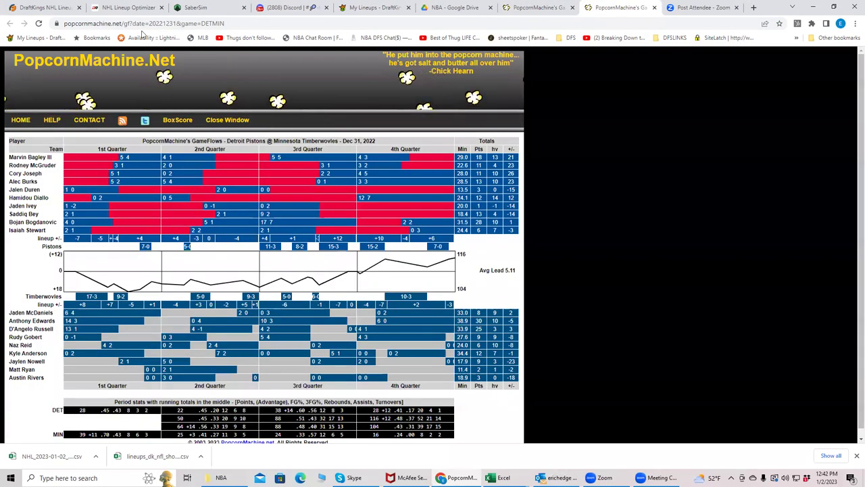
{"action": "left_click", "coordinate": [569, 10]}
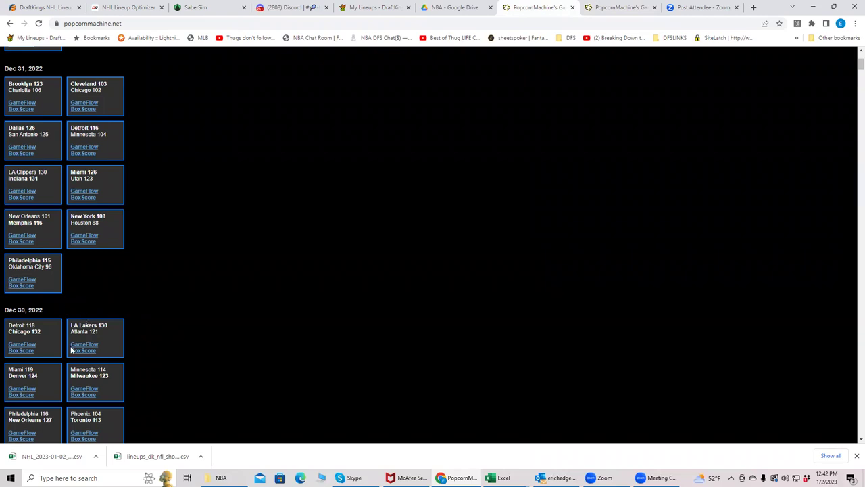
{"action": "scroll", "coordinate": [67, 408], "scroll_direction": "down", "scroll_amount": 2}
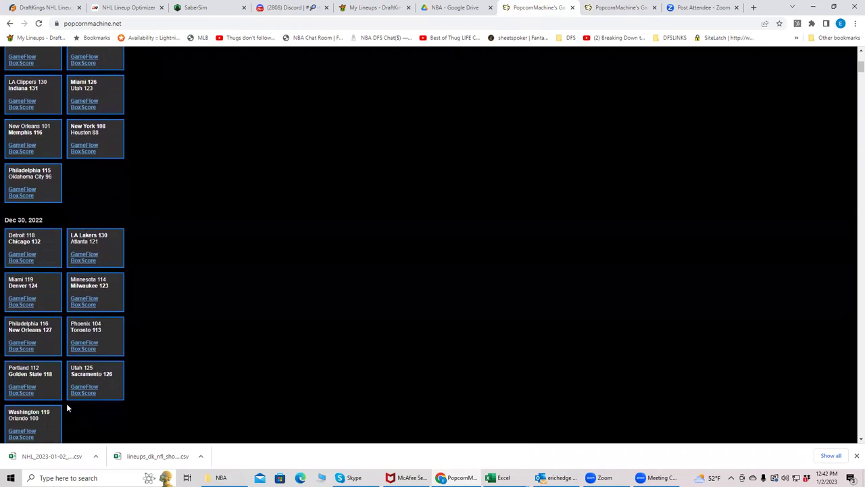
{"action": "left_click", "coordinate": [27, 260]}
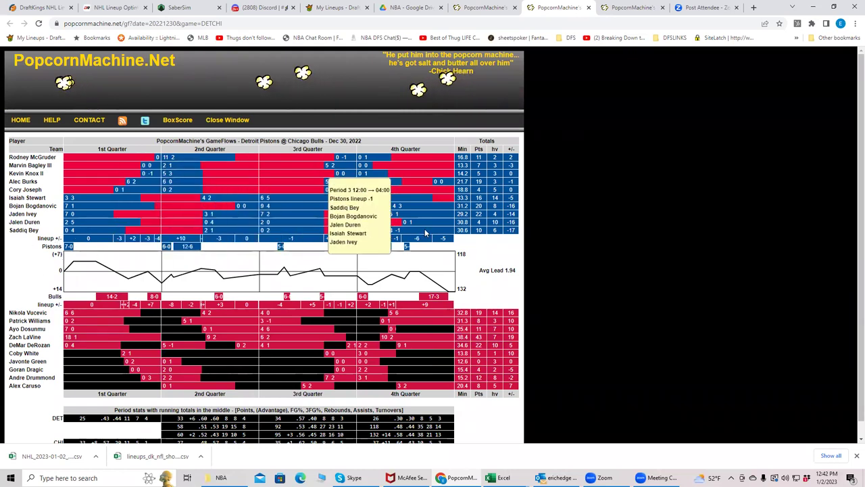
{"action": "mouse_move", "coordinate": [433, 235]}
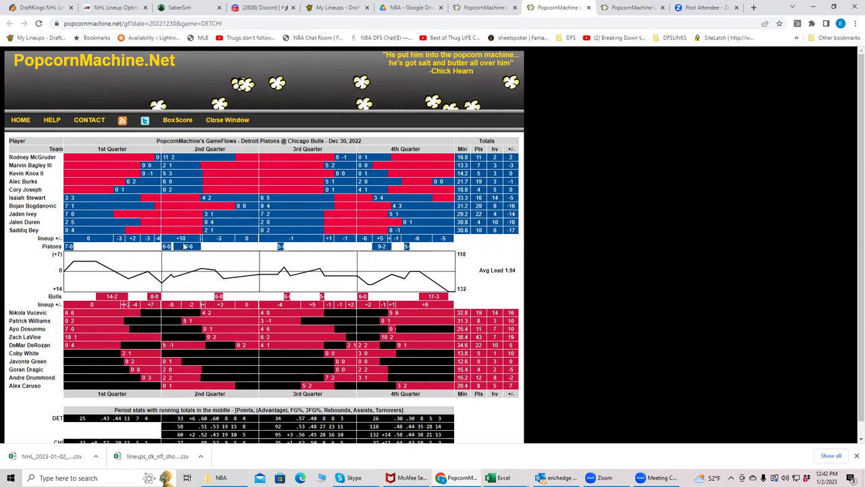
{"action": "mouse_move", "coordinate": [264, 238]}
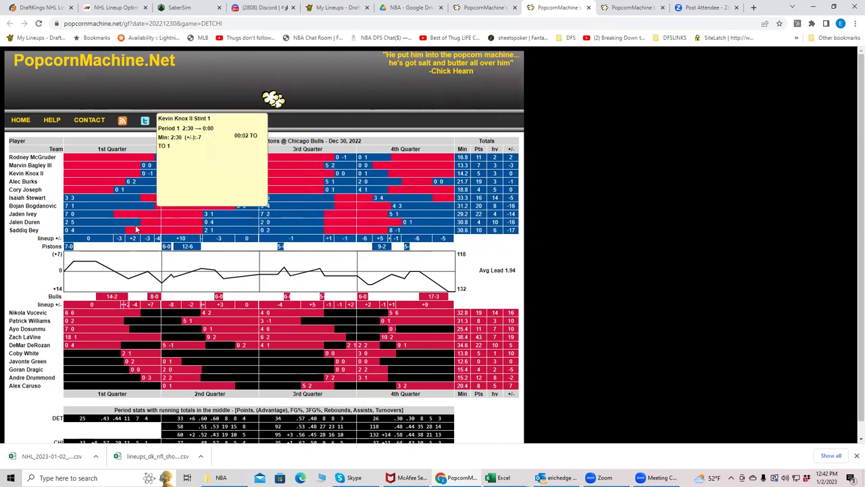
{"action": "mouse_move", "coordinate": [154, 192]}
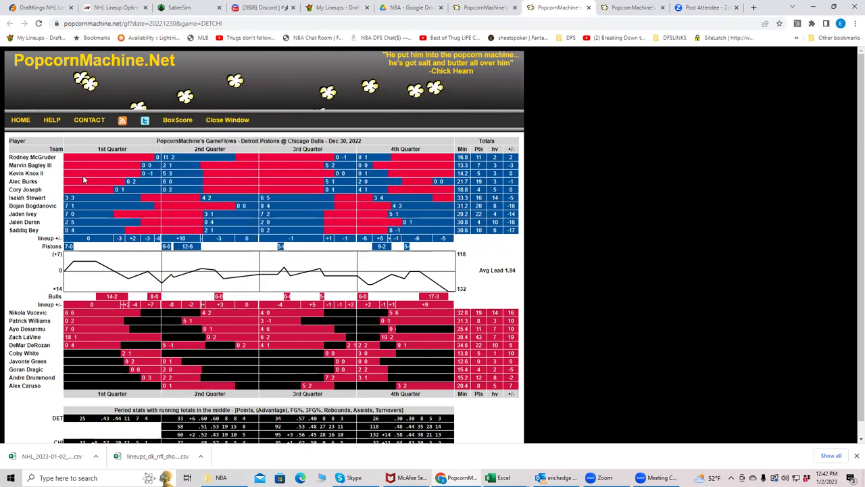
{"action": "scroll", "coordinate": [83, 182], "scroll_direction": "down", "scroll_amount": 1}
{"action": "scroll", "coordinate": [84, 181], "scroll_direction": "up", "scroll_amount": 1}
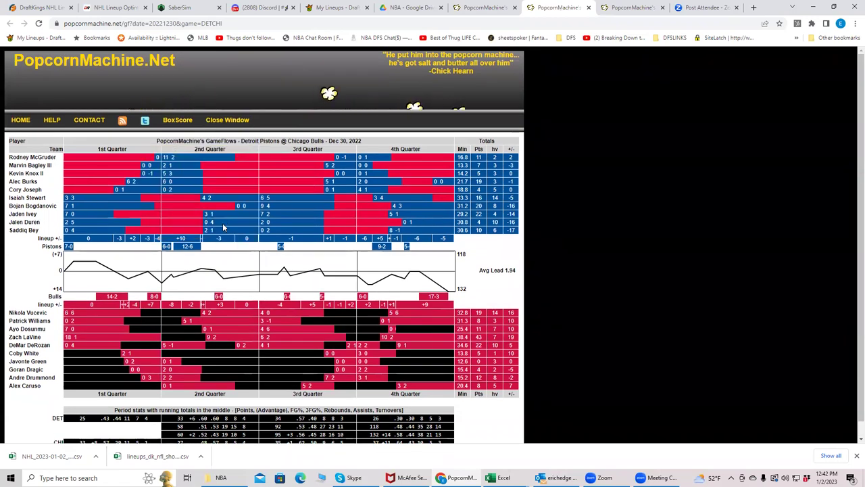
{"action": "mouse_move", "coordinate": [346, 233]}
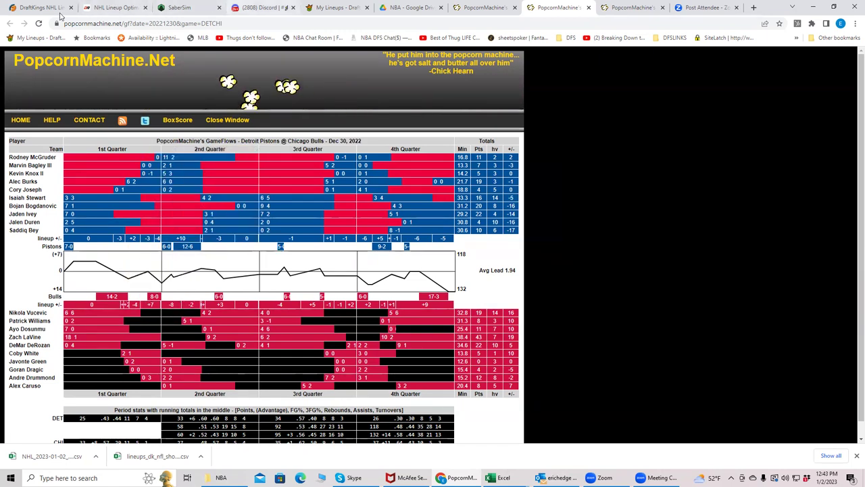
Step: Return to the DraftKings lineup editor, narrow the MIA–LAC game to MIA, and examine its guards, small forwards and power forwards
{"action": "key", "text": "ctrl+1"}
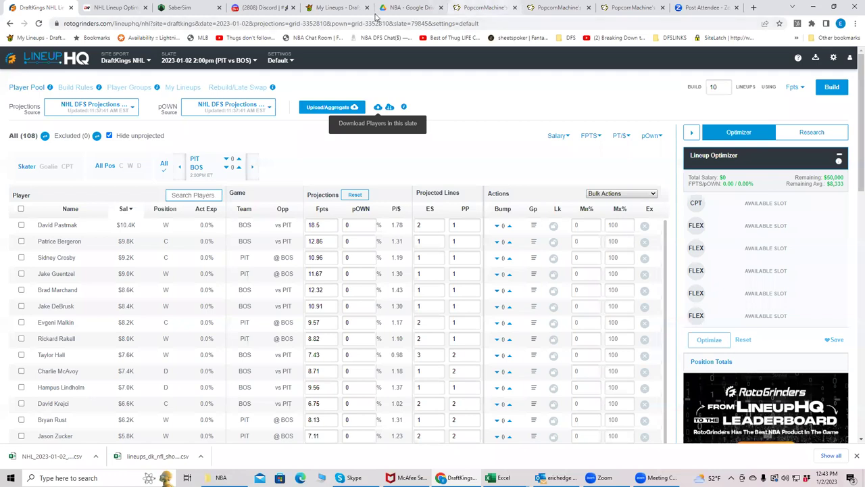
{"action": "left_click", "coordinate": [338, 7]}
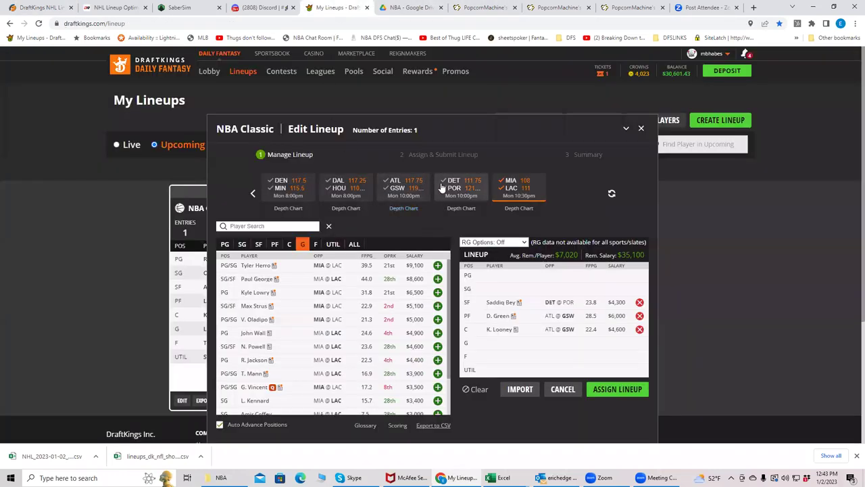
{"action": "left_click", "coordinate": [466, 191]}
{"action": "left_click", "coordinate": [473, 189]}
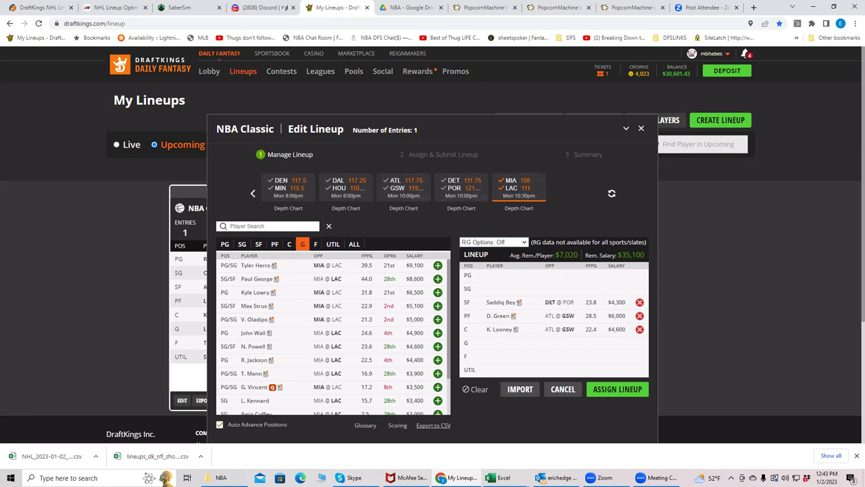
{"action": "left_click", "coordinate": [510, 192]}
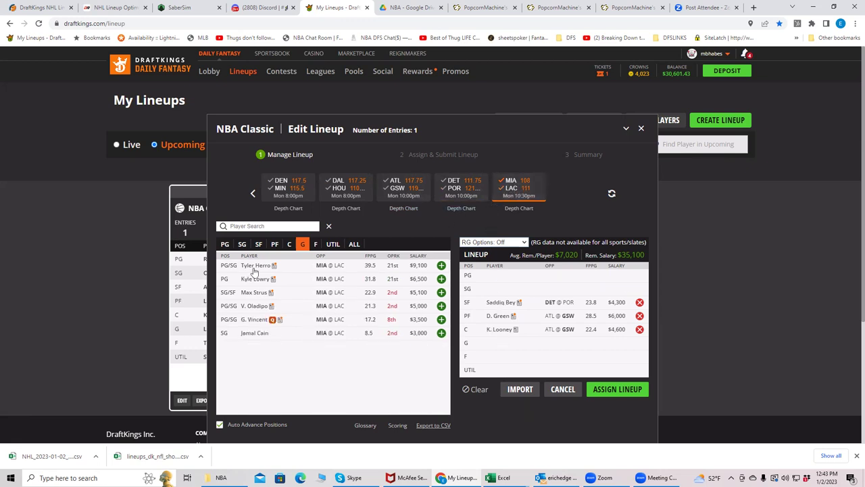
{"action": "left_click", "coordinate": [243, 246]}
{"action": "left_click", "coordinate": [258, 245]}
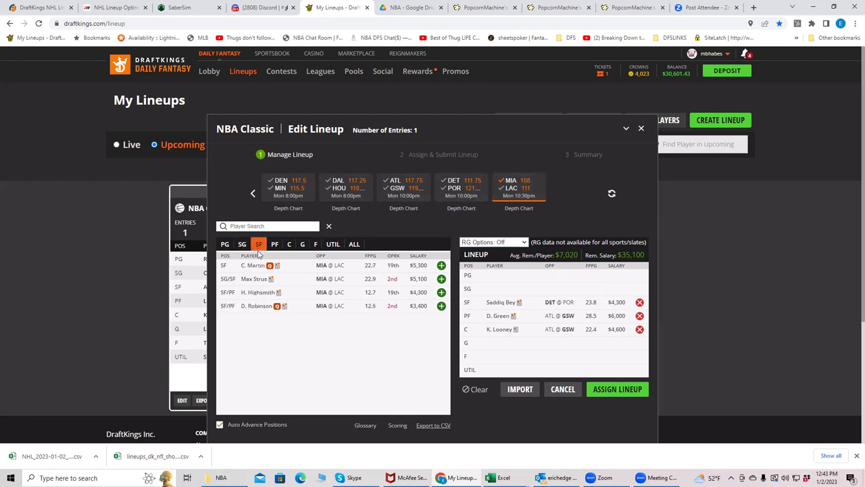
{"action": "left_click", "coordinate": [275, 245]}
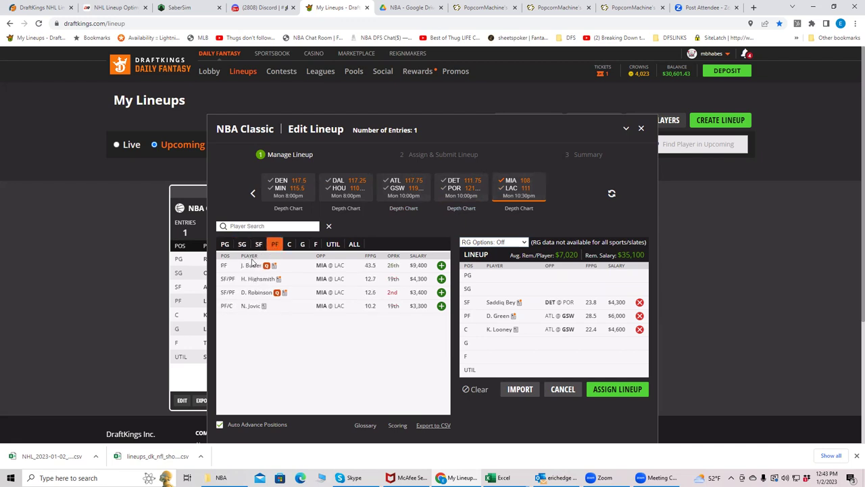
Step: Examine the game log of MIA power forward Jimmy Butler
{"action": "left_click", "coordinate": [273, 268]}
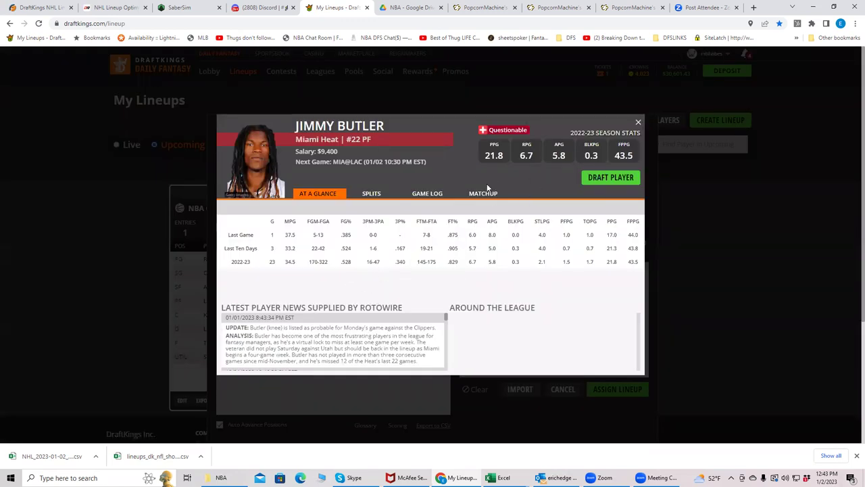
{"action": "left_click", "coordinate": [431, 196]}
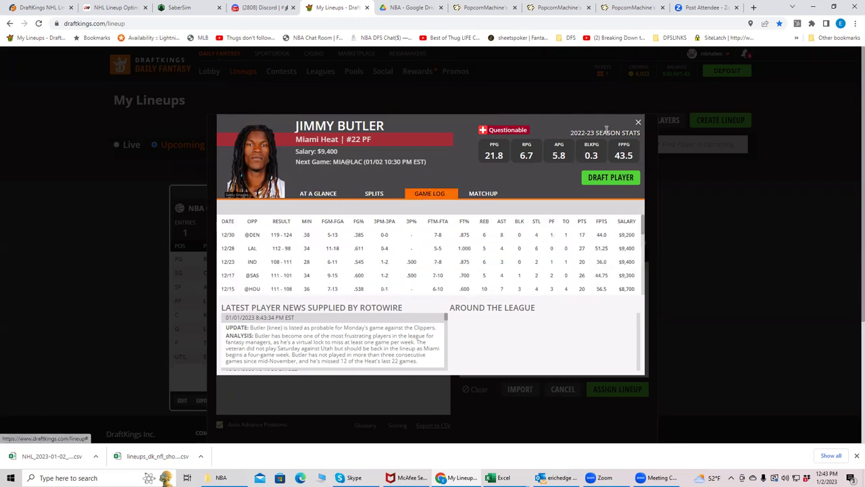
{"action": "left_click", "coordinate": [637, 123]}
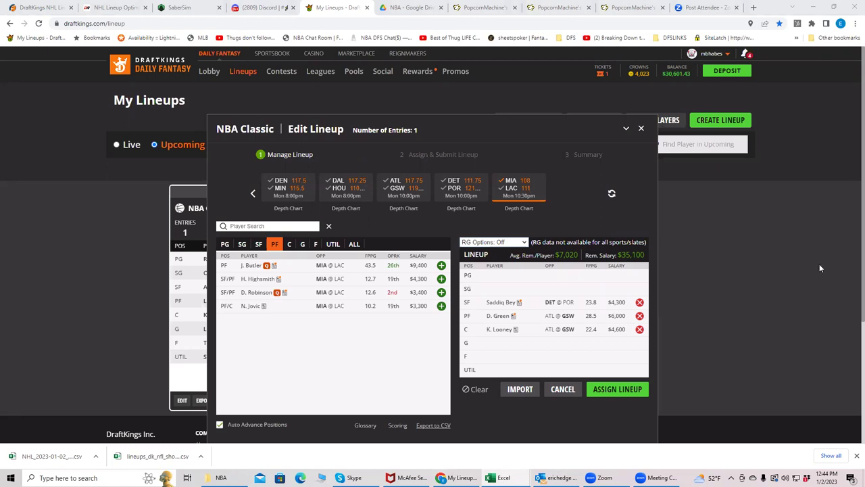
Step: Clear the player list's game filter and move the Detroit–Minnesota GameFlow tab out of this browser window
{"action": "left_click", "coordinate": [512, 185]}
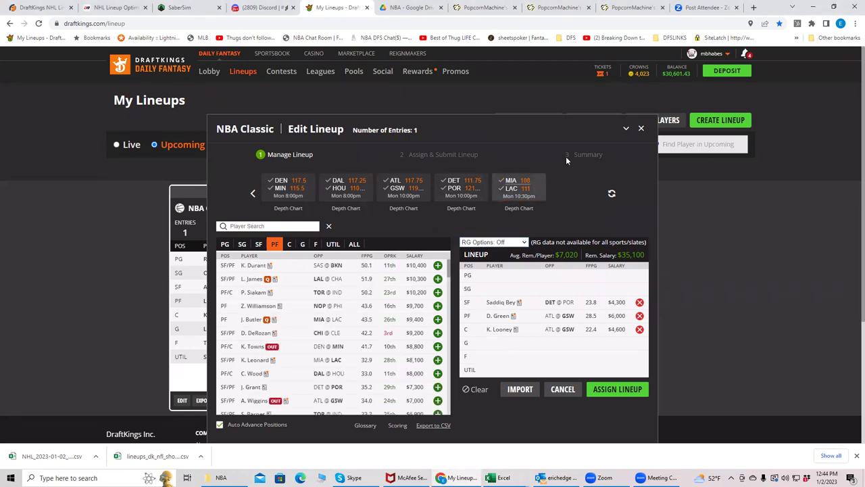
{"action": "key", "text": "ctrl+Tab"}
{"action": "key", "text": "ctrl+Tab"}
{"action": "key", "text": "ctrl+Tab"}
{"action": "key", "text": "ctrl+Tab"}
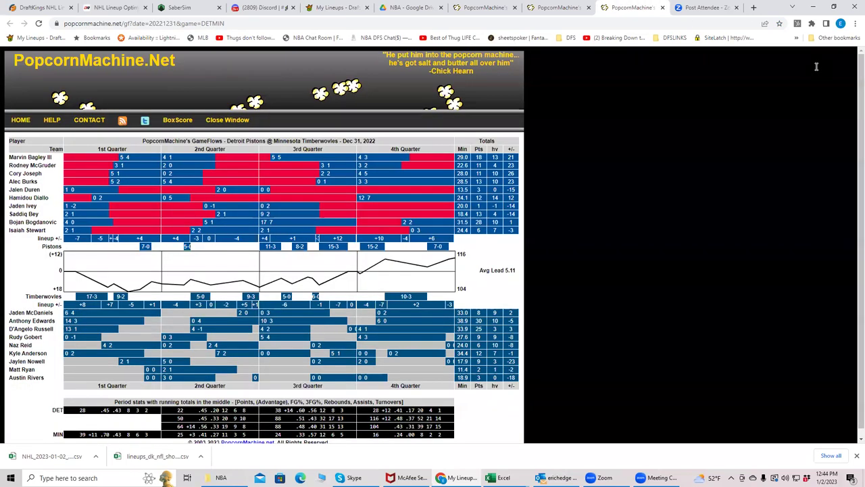
{"action": "left_click_drag", "start_coordinate": [628, 7], "coordinate": [864, 68]}
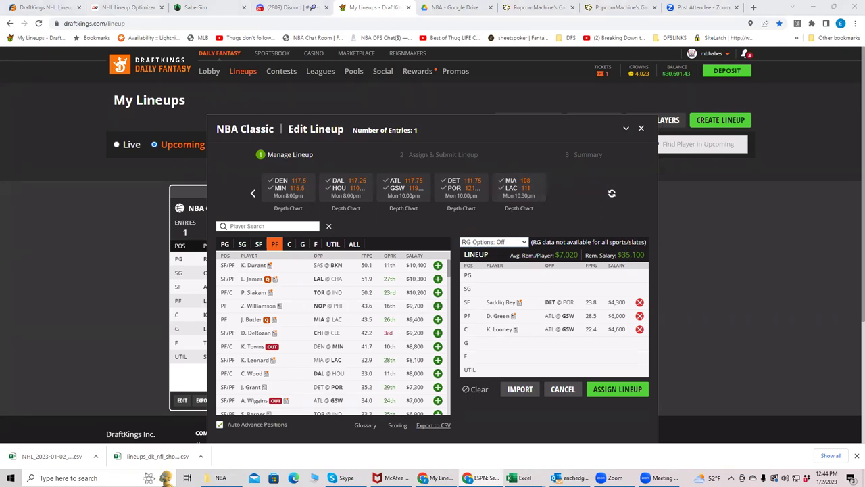
Step: Filter the DraftKings player list to the MIA–LAC game and examine both teams' power forwards and small forwards
{"action": "left_click", "coordinate": [510, 187]}
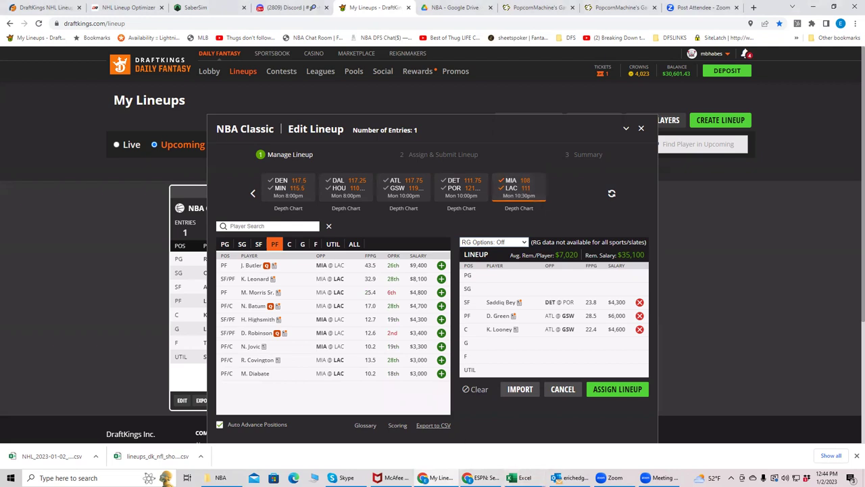
{"action": "mouse_move", "coordinate": [567, 477]}
{"action": "mouse_move", "coordinate": [521, 477]}
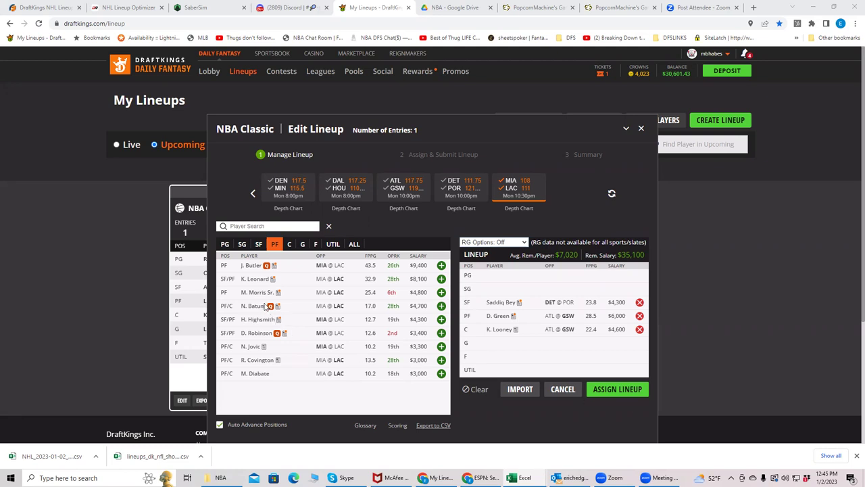
{"action": "left_click", "coordinate": [258, 245]}
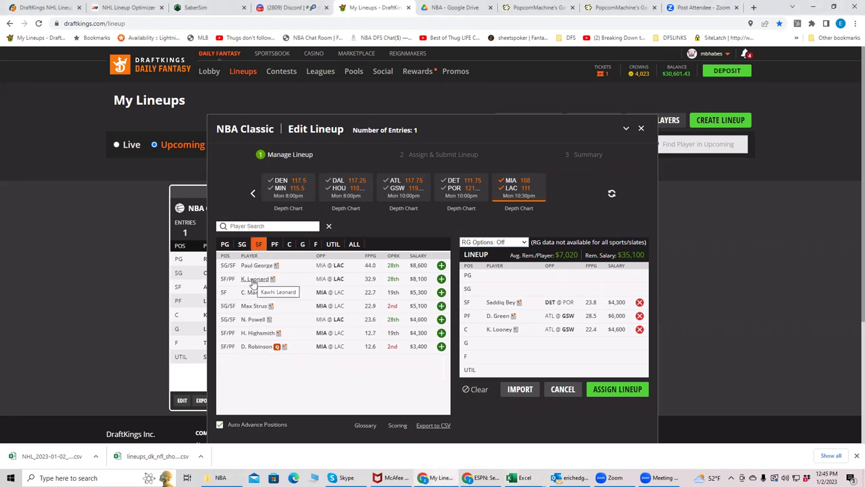
Step: Examine the game log of LAC forward Kawhi Leonard
{"action": "left_click", "coordinate": [254, 279]}
{"action": "left_click", "coordinate": [421, 195]}
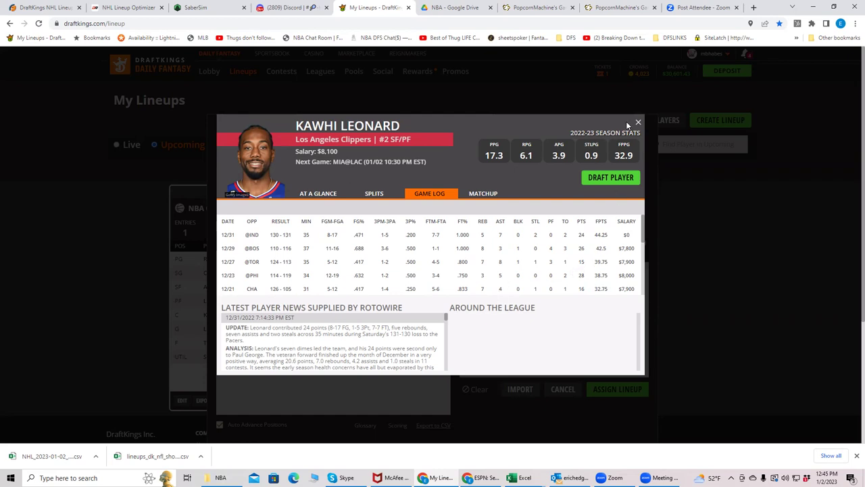
{"action": "key", "text": "Escape"}
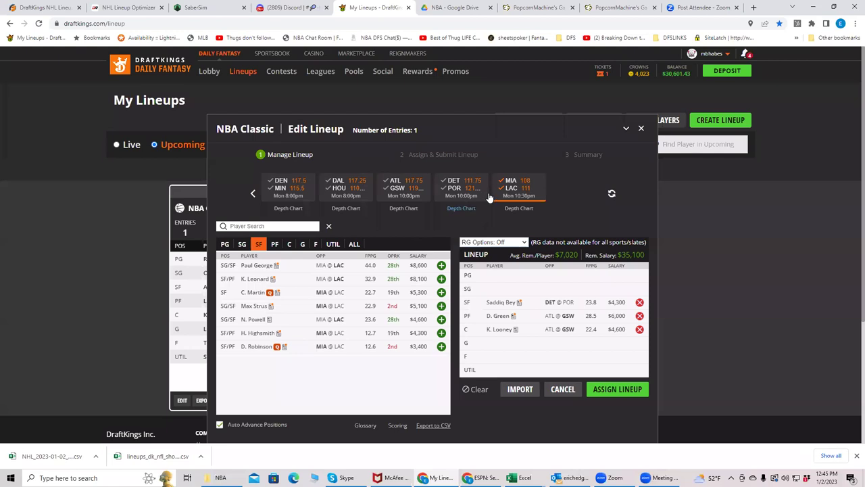
Step: Examine the game log of LAC's Paul George and clear the MIA–LAC game filter from the player list
{"action": "left_click", "coordinate": [277, 265]}
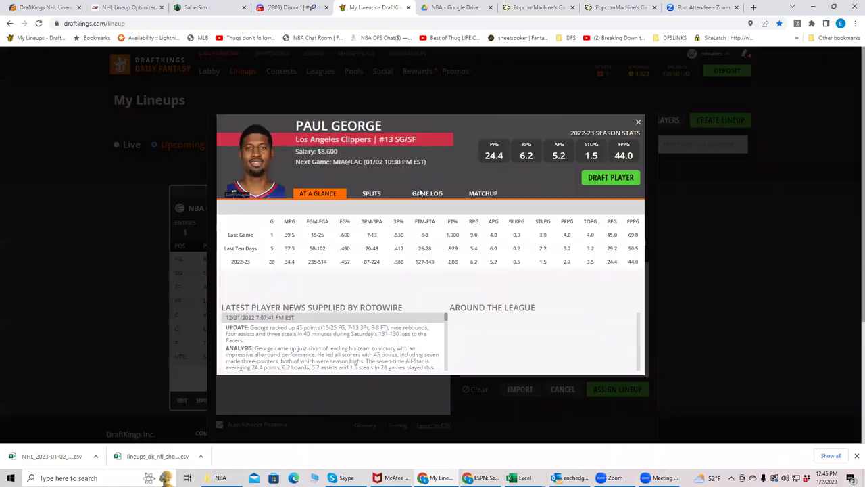
{"action": "left_click", "coordinate": [427, 194]}
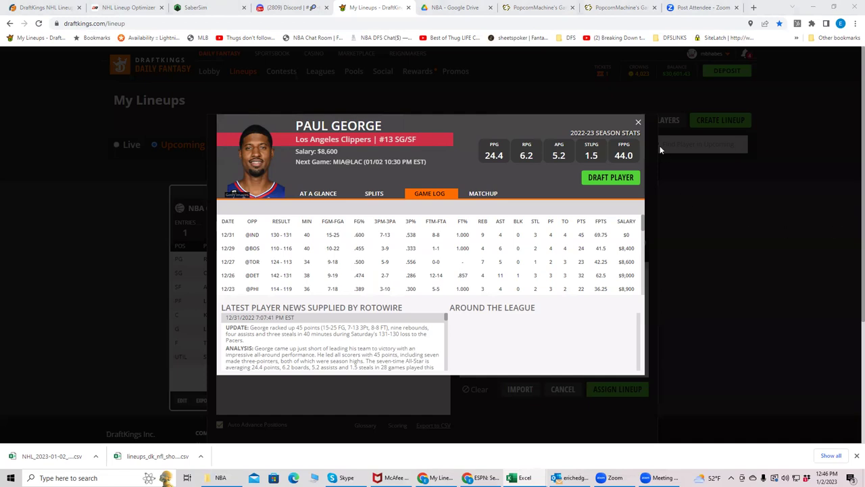
{"action": "left_click", "coordinate": [637, 122]}
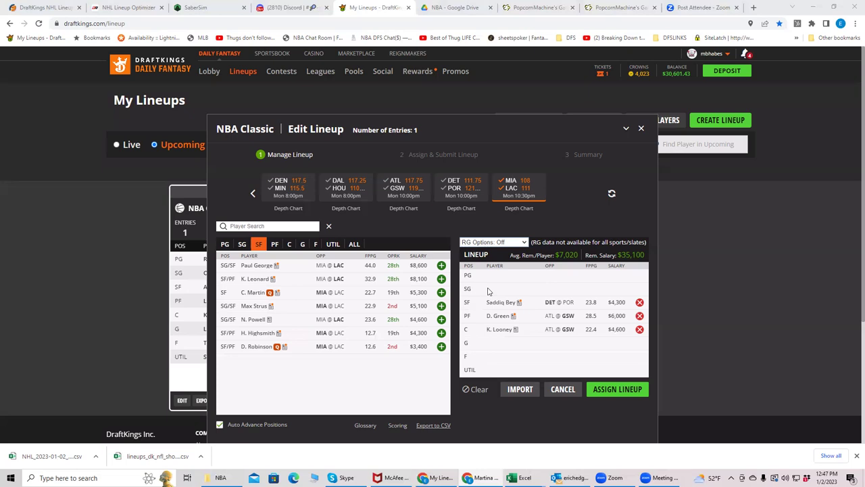
{"action": "left_click", "coordinate": [502, 189]}
{"action": "left_click", "coordinate": [504, 187]}
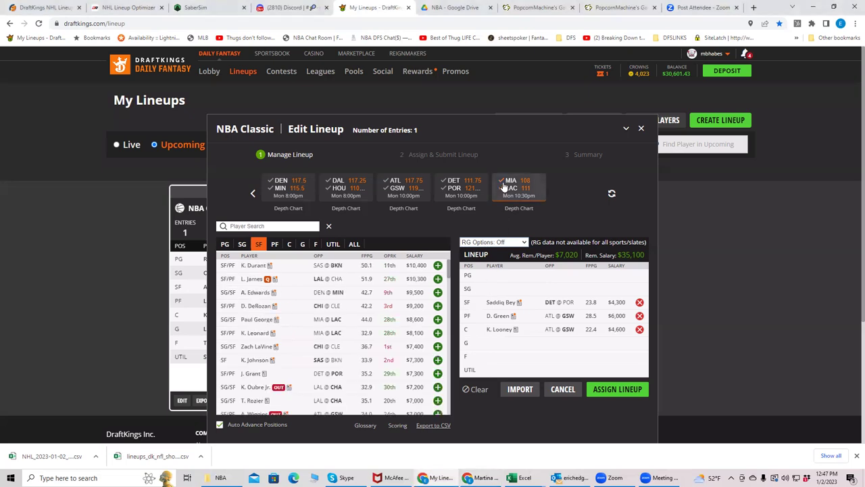